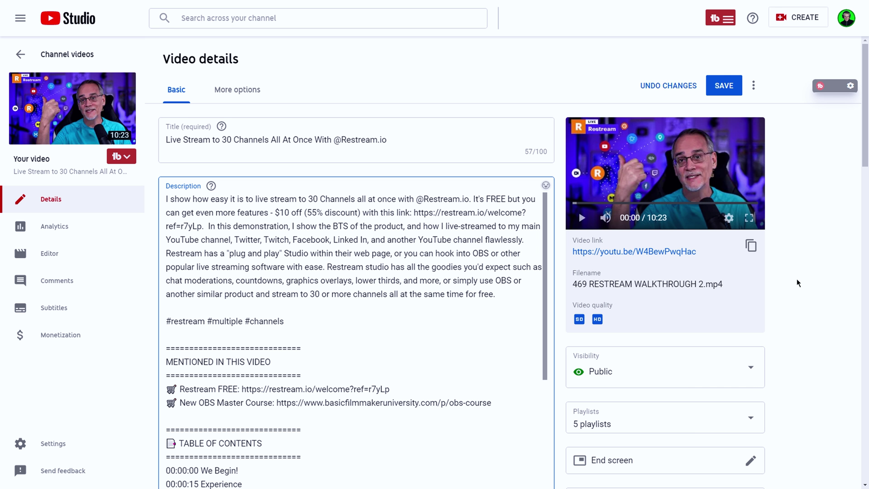
Step: Explore the keyword "Live Stream to 30 Channels" in Keyword Explorer
scroll(797, 283, "down", 8)
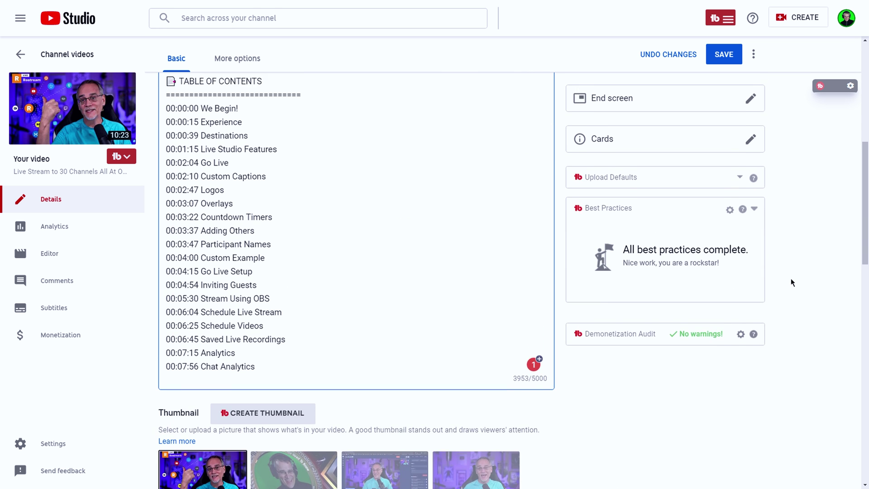
scroll(776, 276, "down", 10)
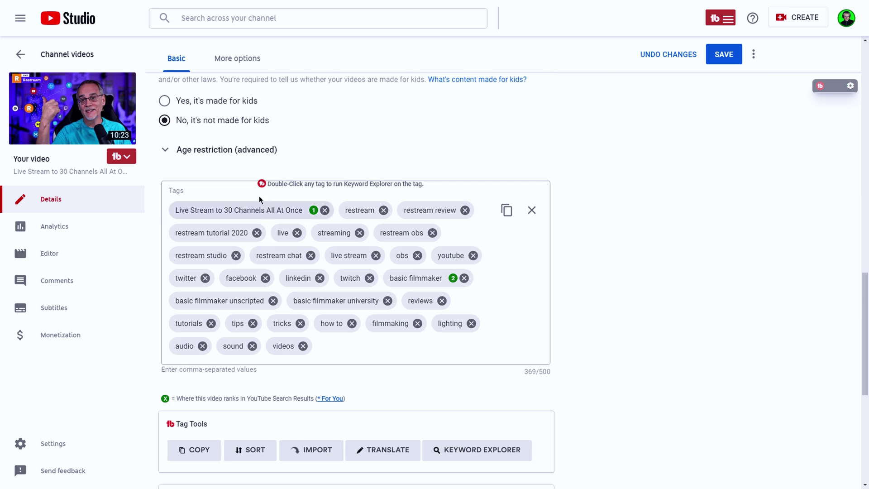
scroll(802, 257, "up", 15)
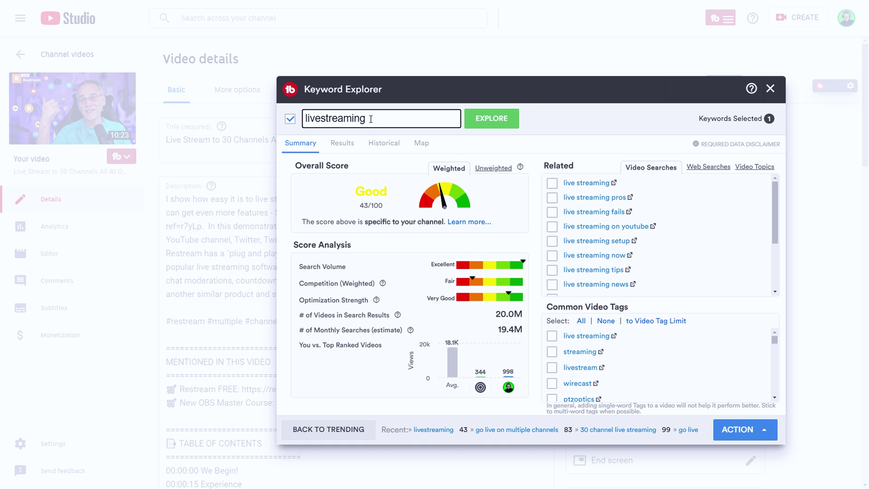
double_click(384, 122)
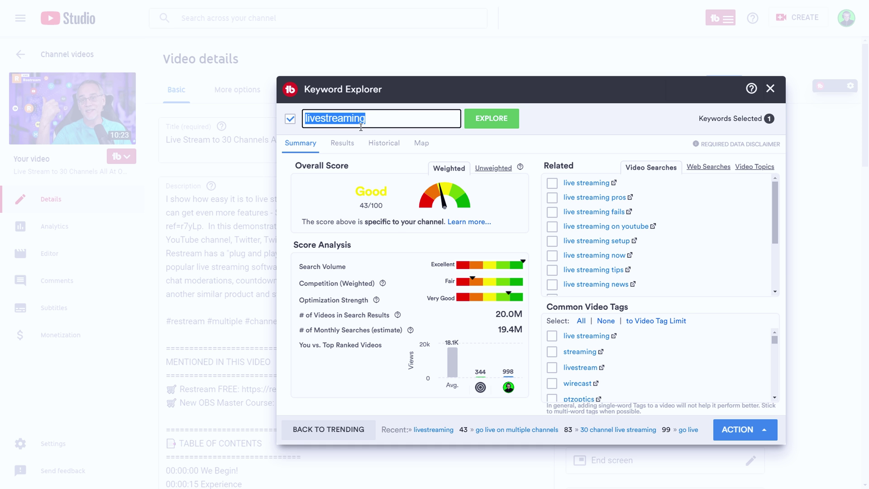
type("Live Stream to 30 Channels")
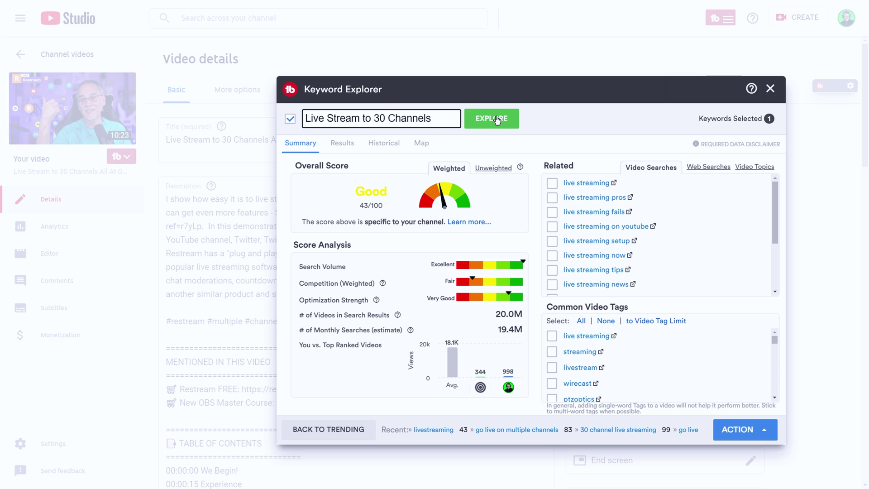
left_click(496, 118)
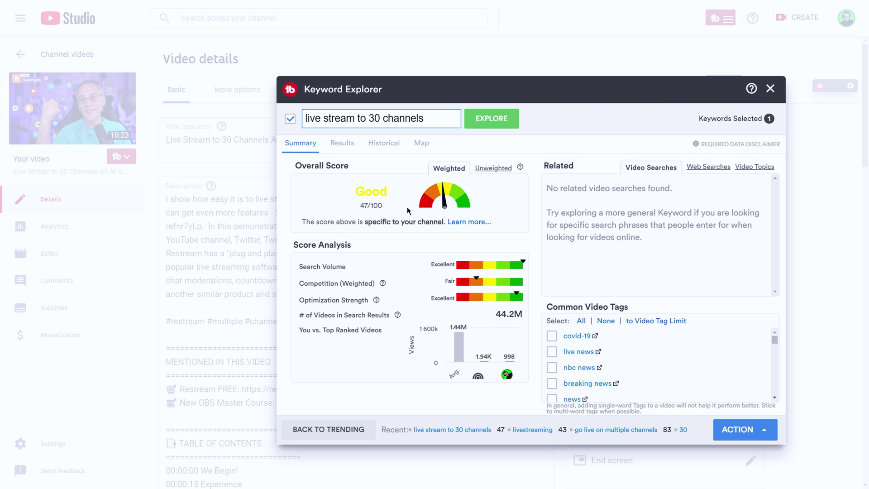
Step: Extend the keyword to "live stream to 30 channels all at once", explore its score, and close Keyword Explorer
type("all at ")
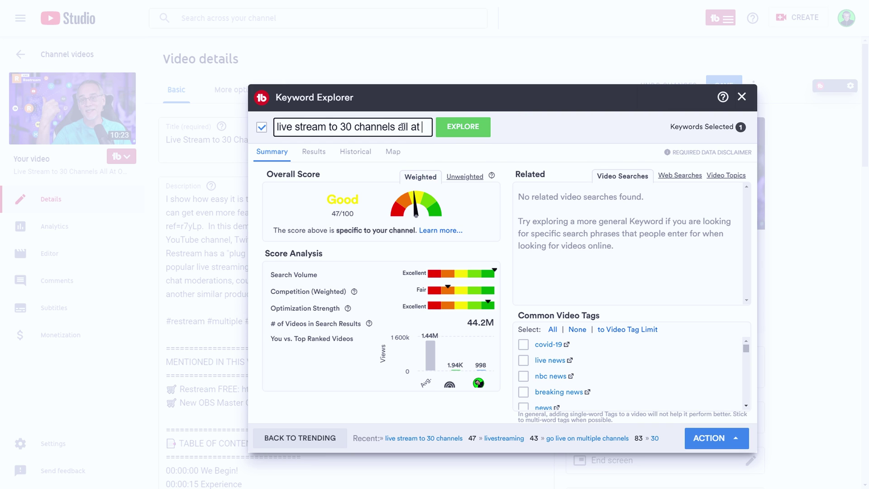
type("once")
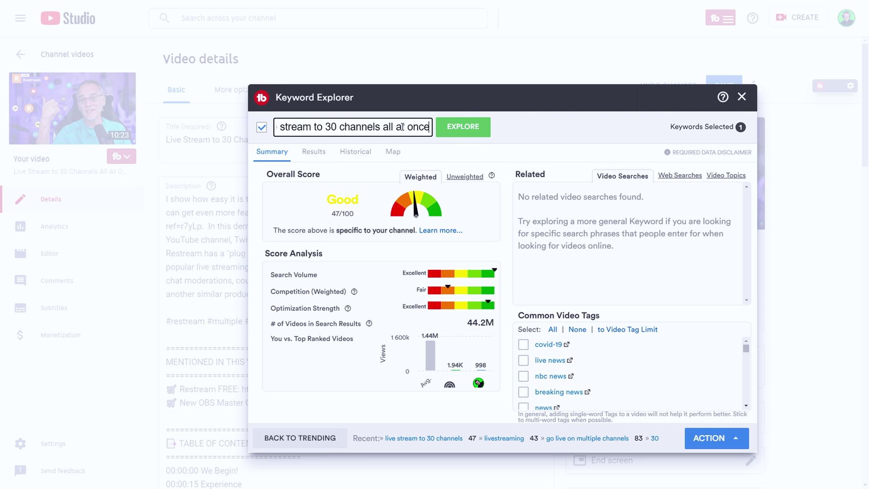
key("Return")
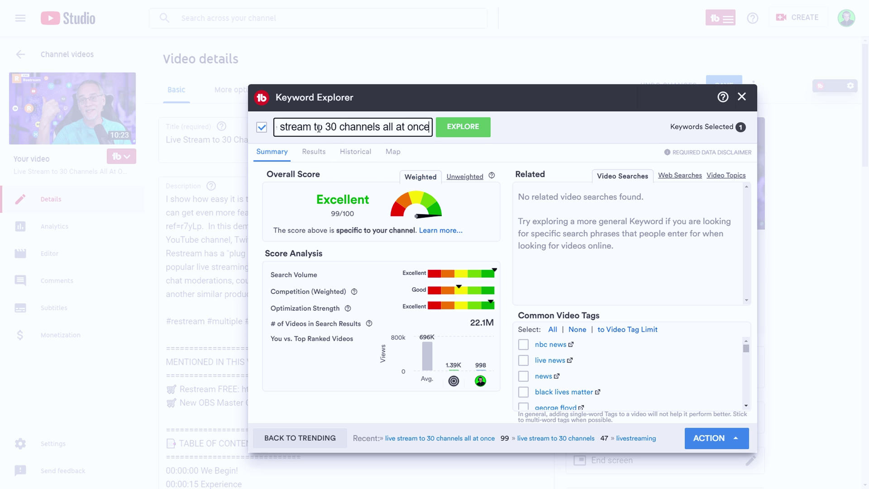
left_click(742, 96)
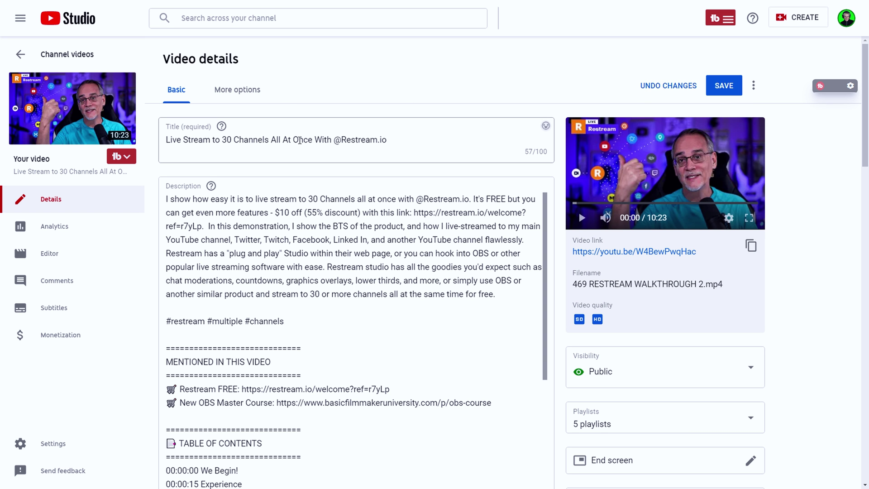
Step: Copy the phrase "Live Stream to 30 Channels All At Once" from the video title
left_click_drag(387, 140, 317, 141)
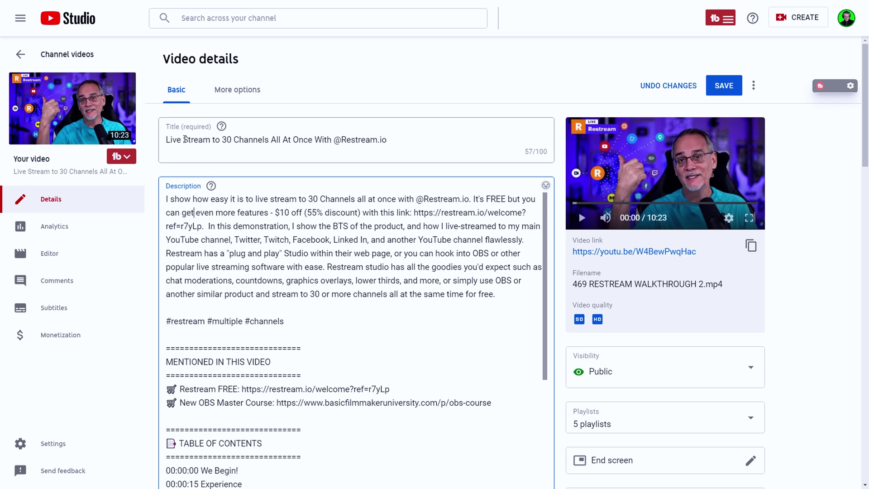
left_click_drag(167, 139, 313, 140)
key("ctrl+c")
right_click(298, 140)
key("Escape")
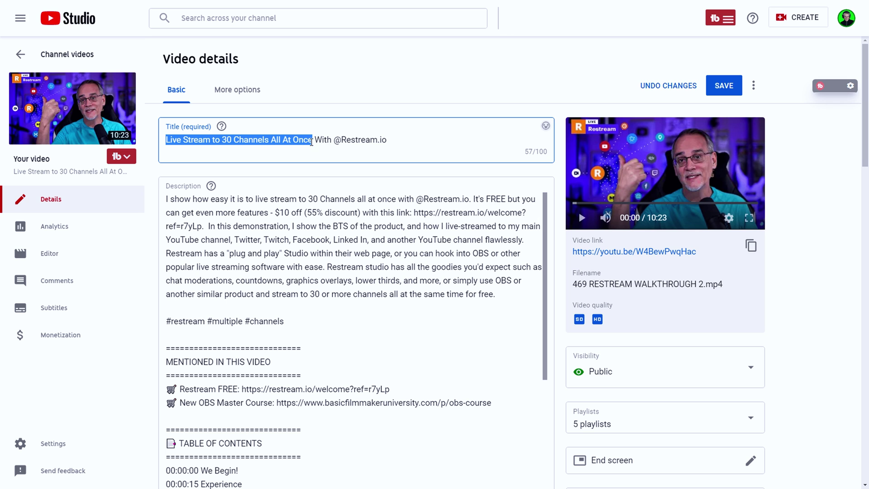
Step: Run SEO Studio with the copied phrase as target keyword, review the title, description and tags steps, and close it
left_click(119, 156)
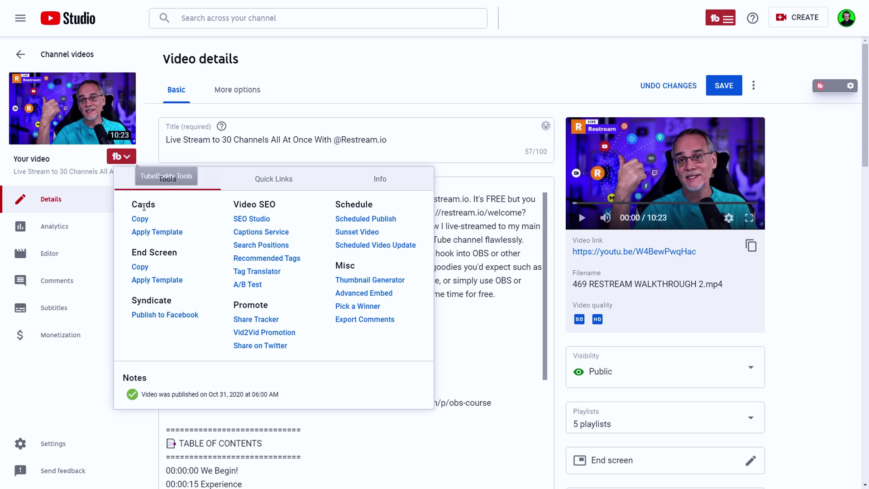
left_click(242, 219)
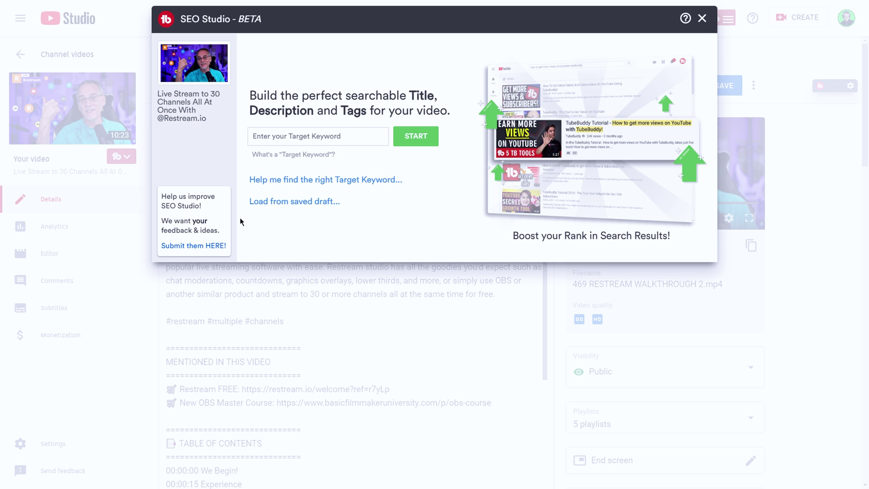
left_click(297, 137)
key("ctrl+v")
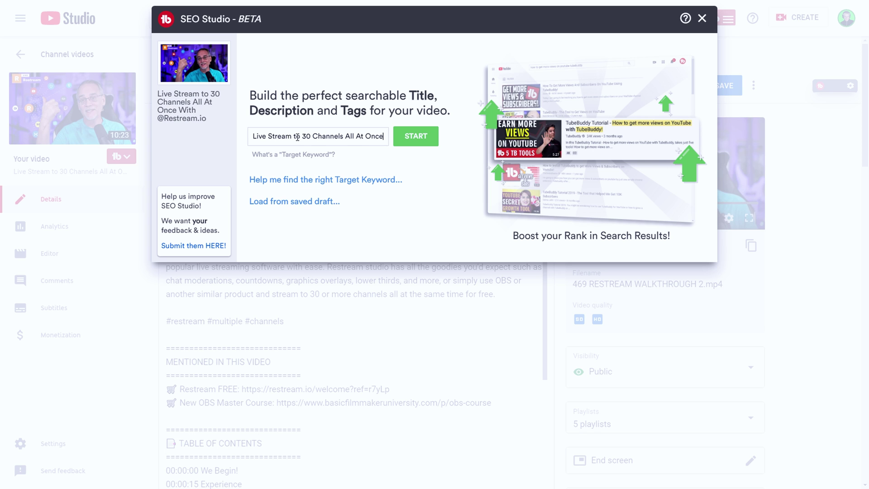
left_click(409, 142)
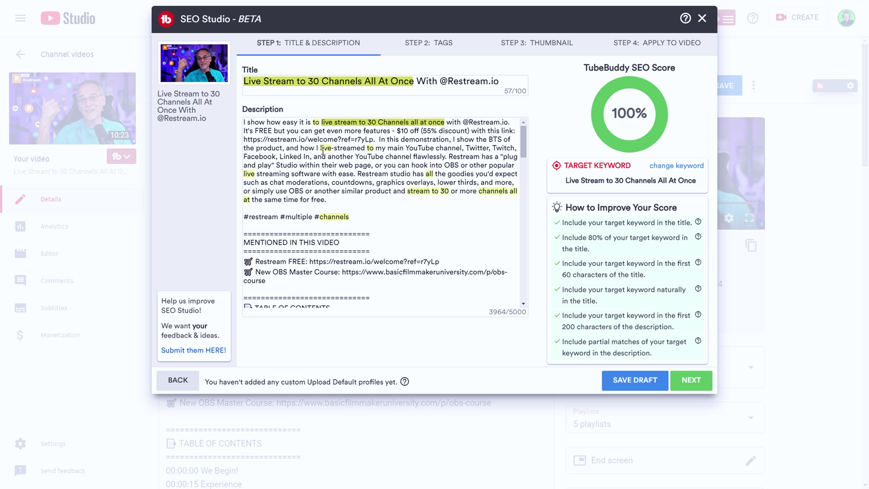
left_click(674, 382)
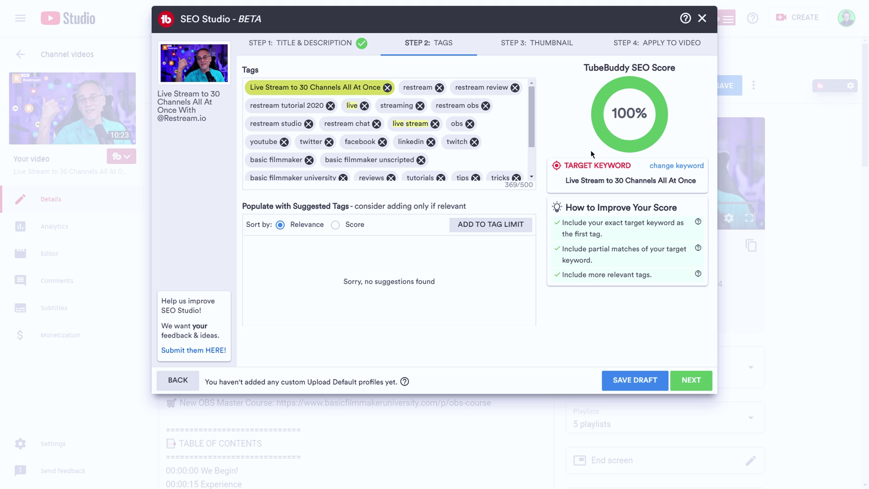
left_click(702, 18)
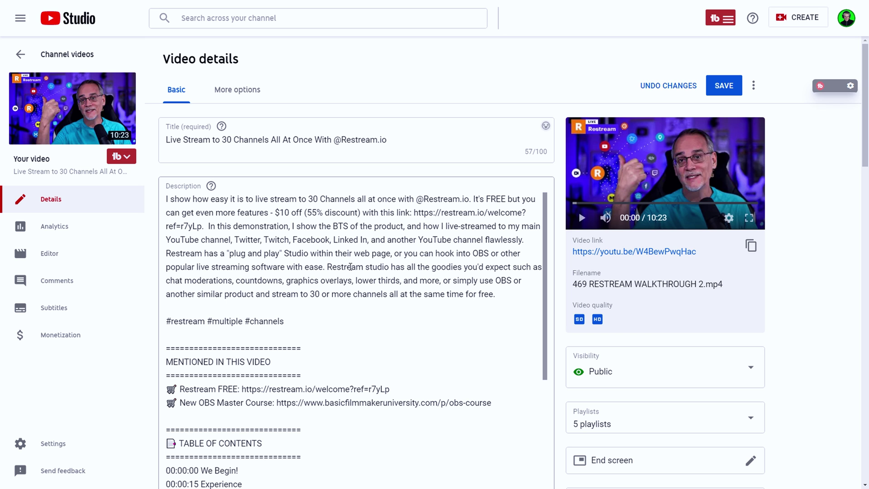
Step: Examine the video description's hashtags, mentioned links, table of contents, and learning and gear sections
scroll(382, 261, "down", 3)
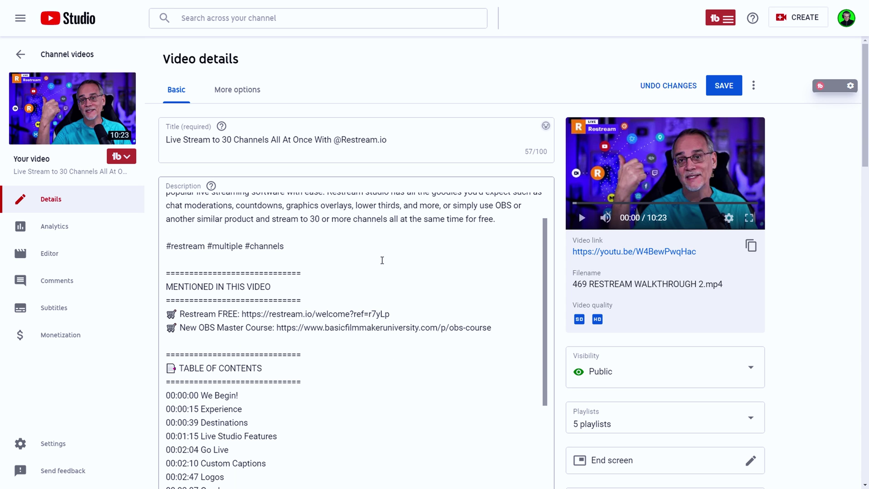
double_click(184, 246)
double_click(226, 246)
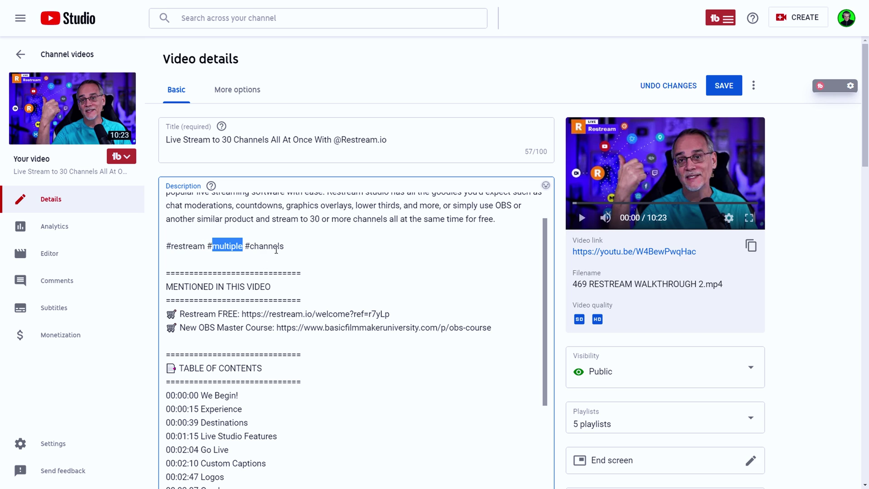
double_click(268, 247)
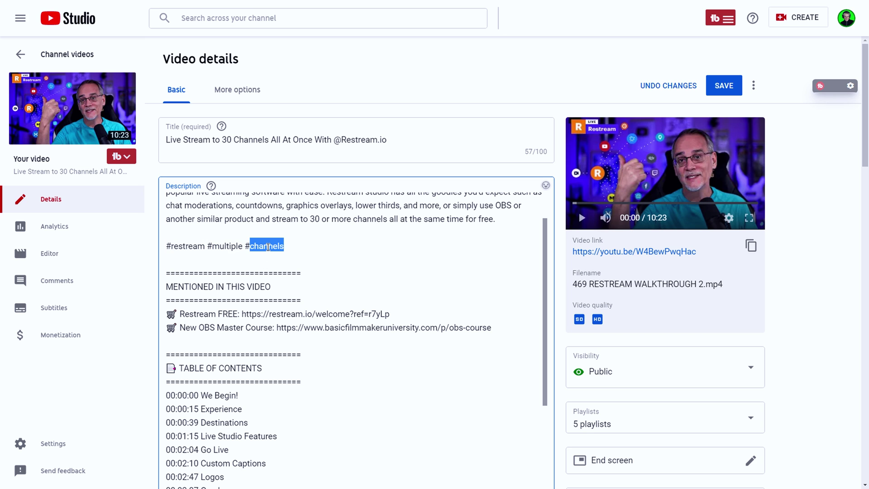
scroll(317, 258, "down", 1)
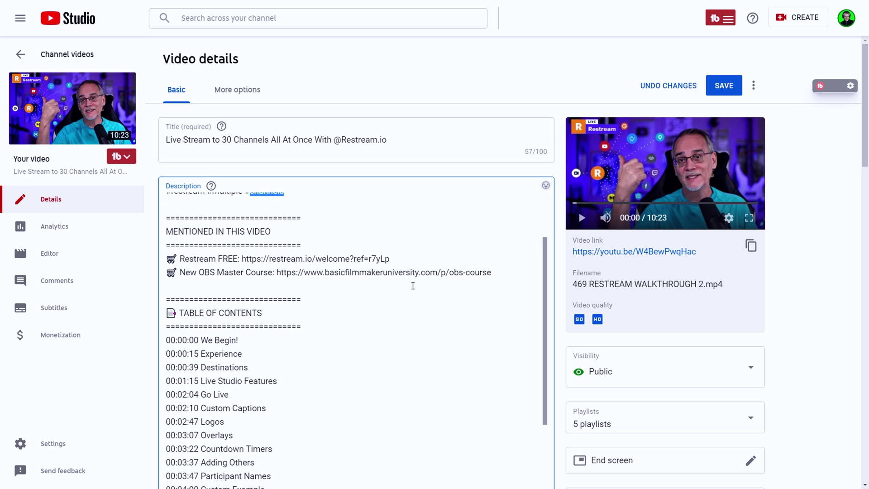
scroll(410, 281, "down", 2)
scroll(353, 268, "down", 1)
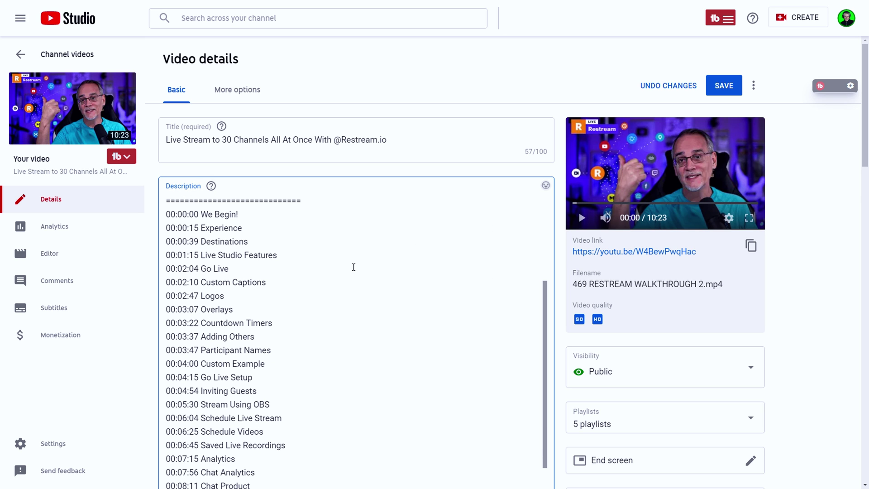
scroll(354, 267, "down", 6)
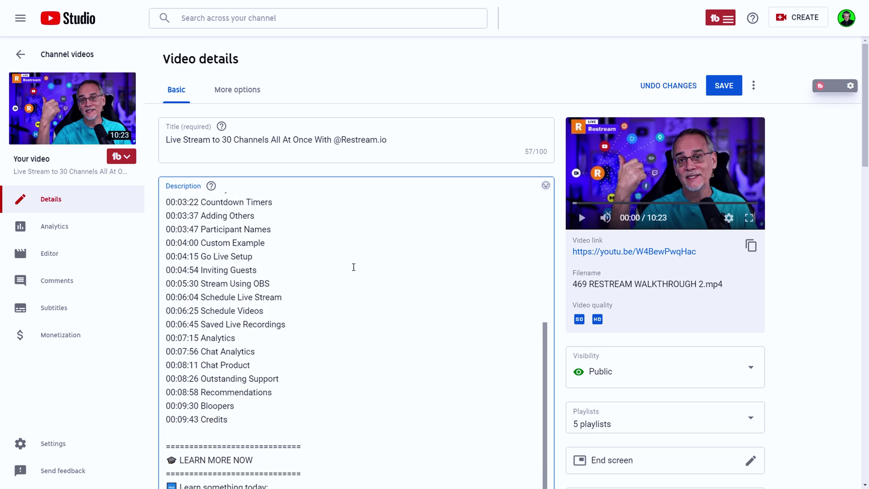
scroll(354, 267, "down", 3)
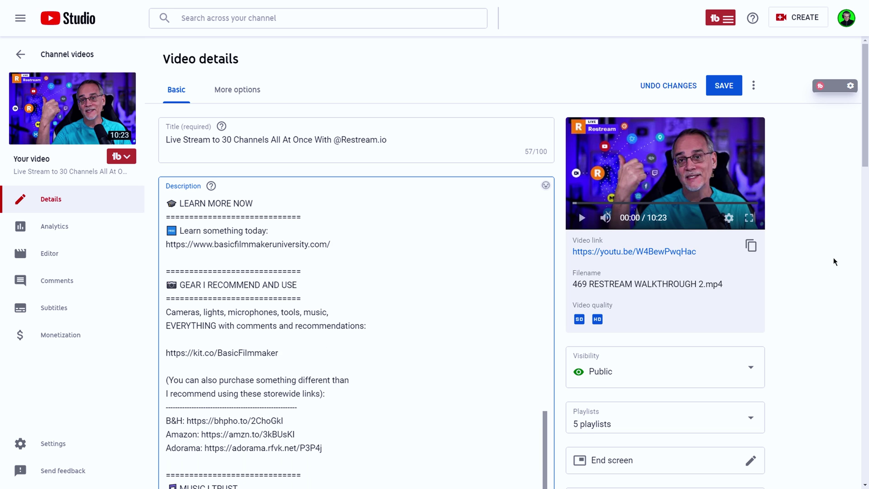
Step: Check the Best Practices and Demonetization Audit results for the video
scroll(819, 243, "down", 3)
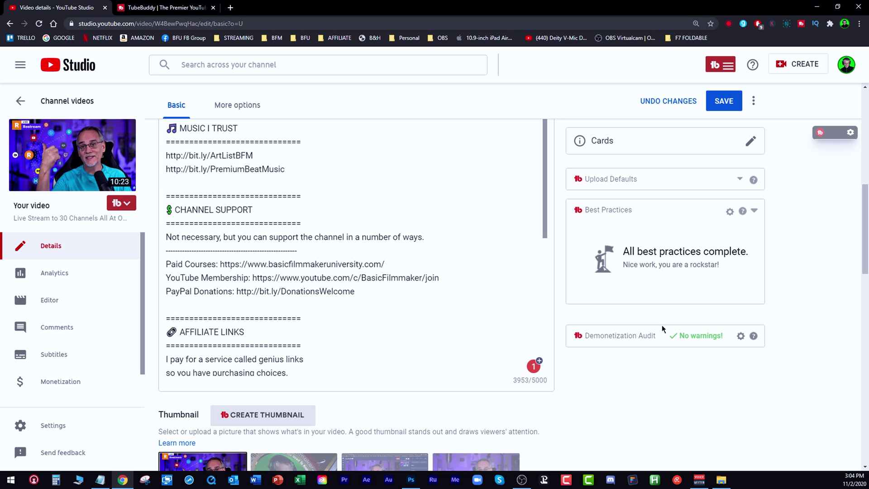
left_click_drag(584, 335, 633, 337)
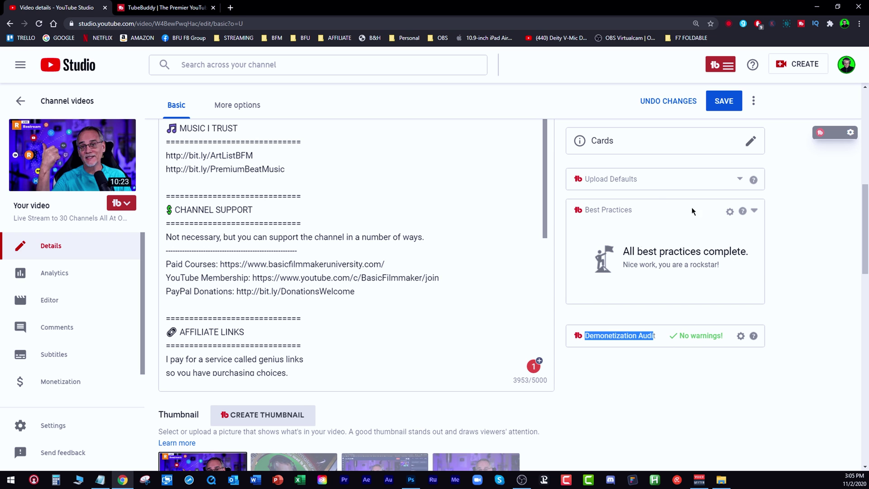
left_click(727, 68)
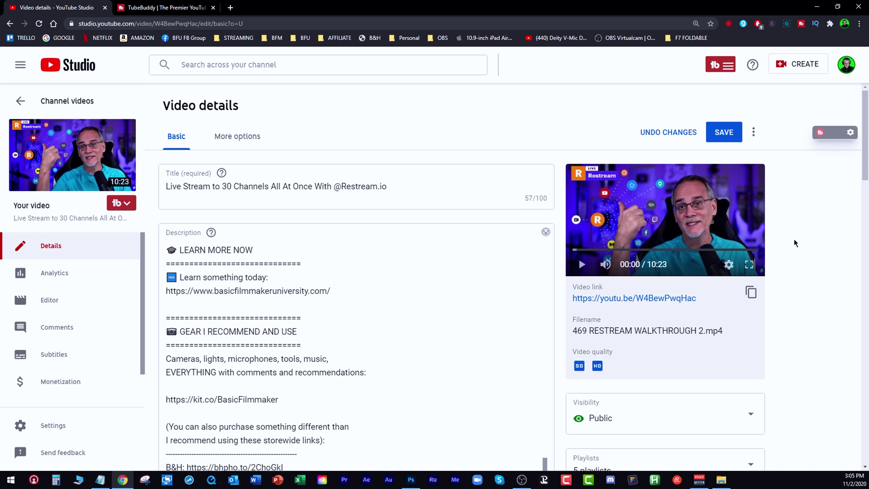
Step: Inspect the Schedule option in the video's visibility settings without applying it, and view its playlist selection
scroll(794, 240, "down", 5)
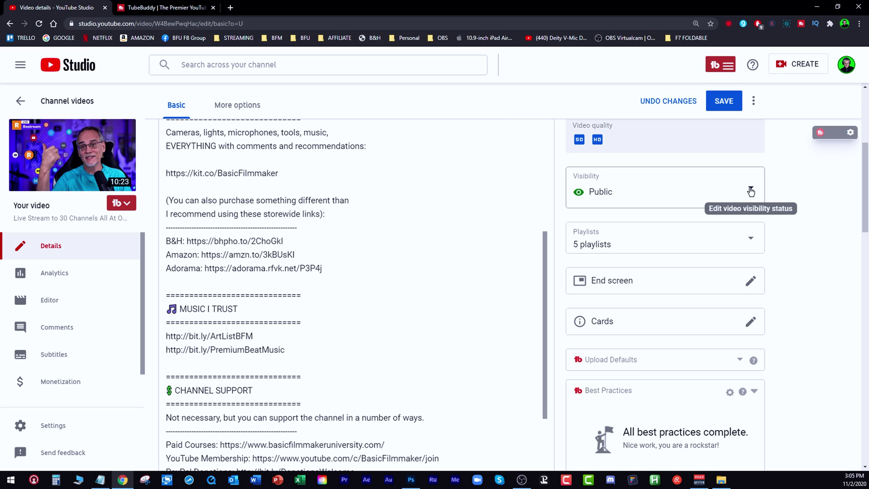
left_click(750, 191)
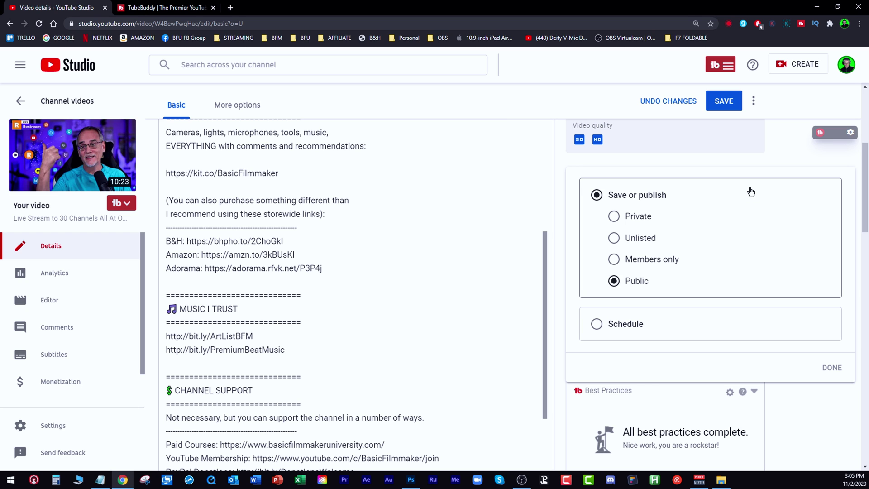
left_click(596, 322)
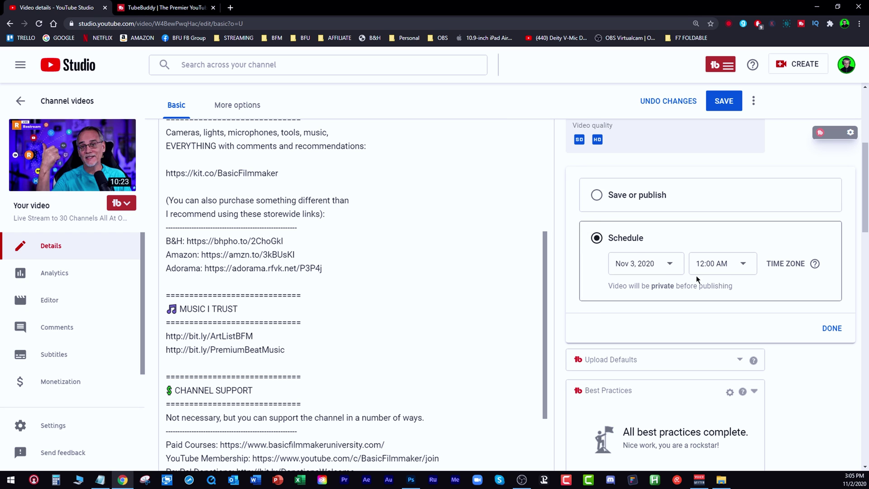
left_click_drag(609, 286, 737, 290)
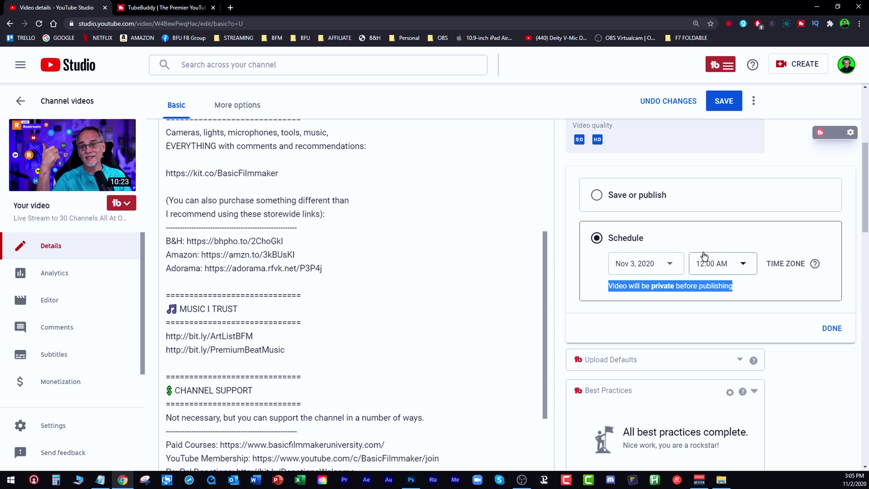
left_click(821, 377)
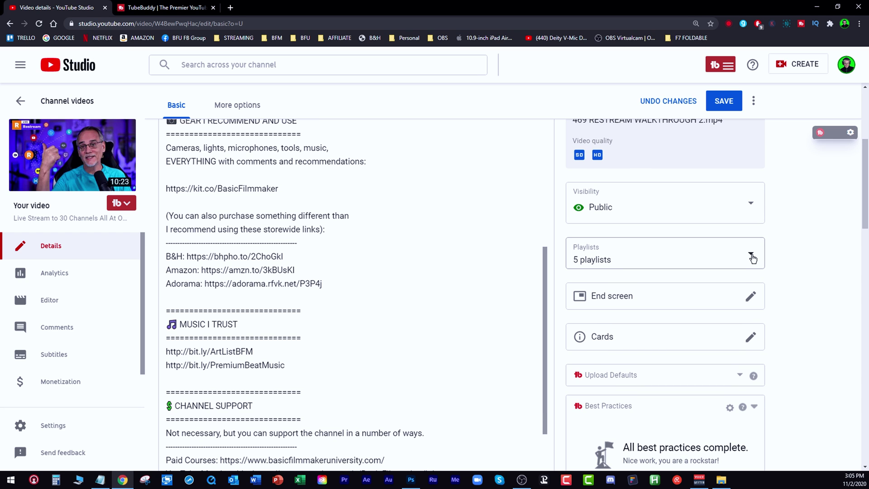
left_click(753, 258)
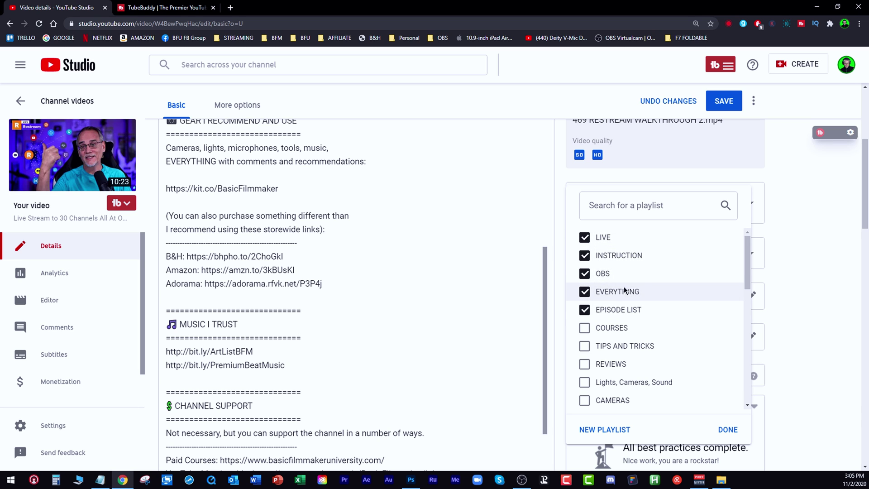
left_click(820, 252)
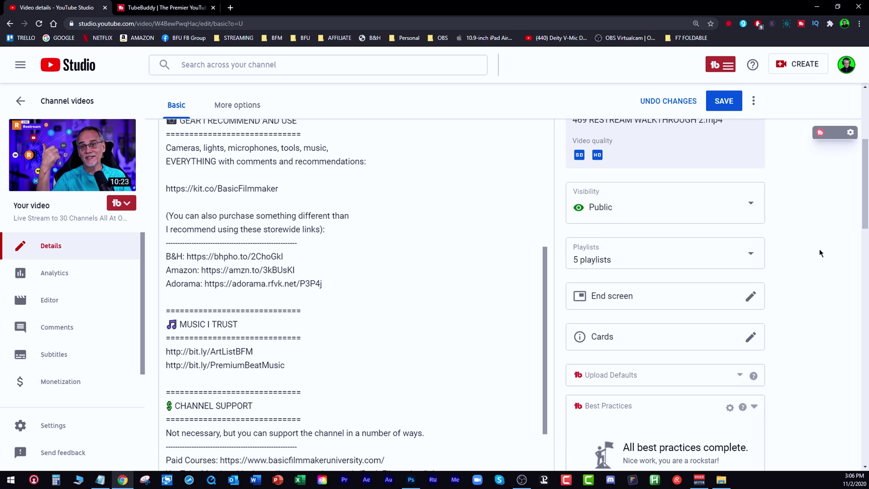
Step: Review the video's save or publish visibility options without changing them, and open TubeBuddy's Scheduled Publish tool for the video
left_click(604, 213)
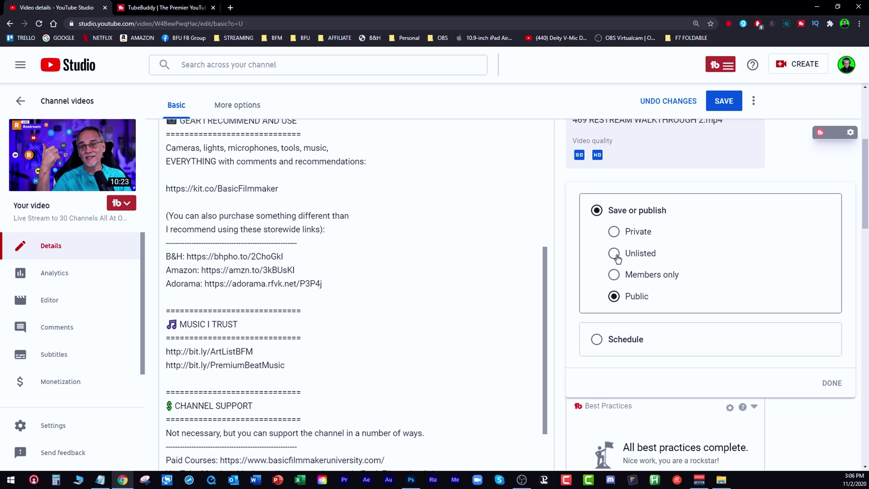
left_click(766, 386)
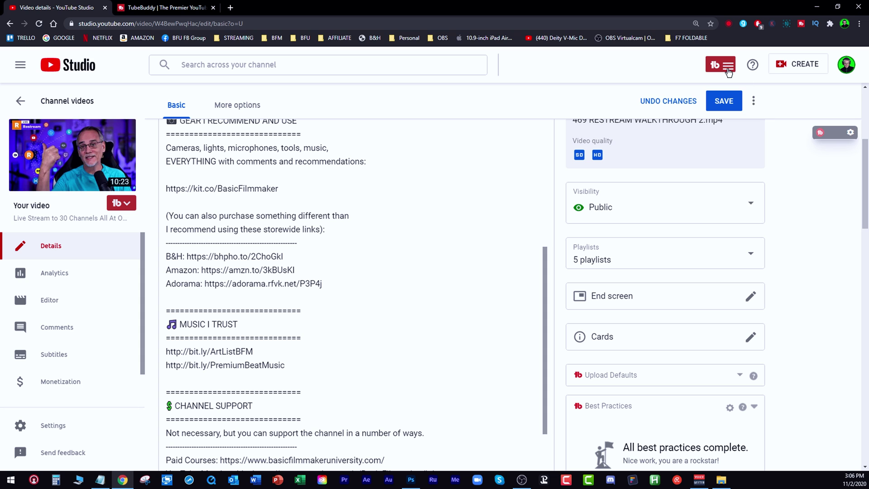
left_click(128, 204)
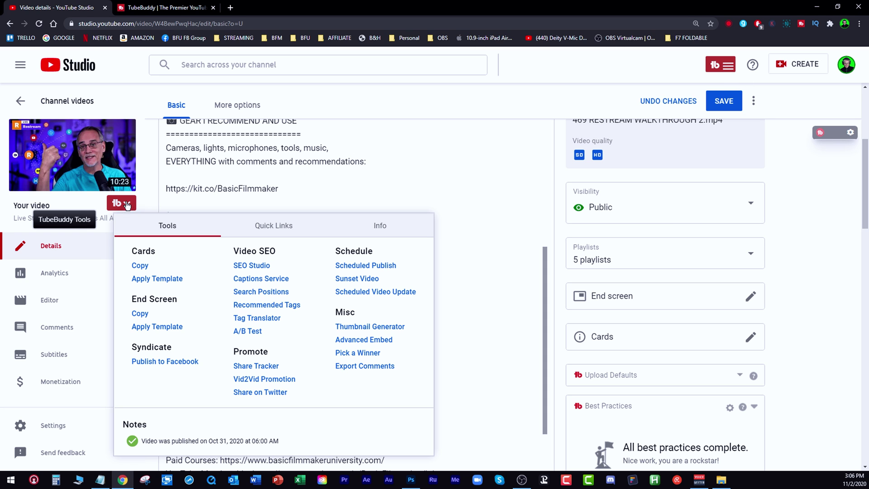
left_click(375, 267)
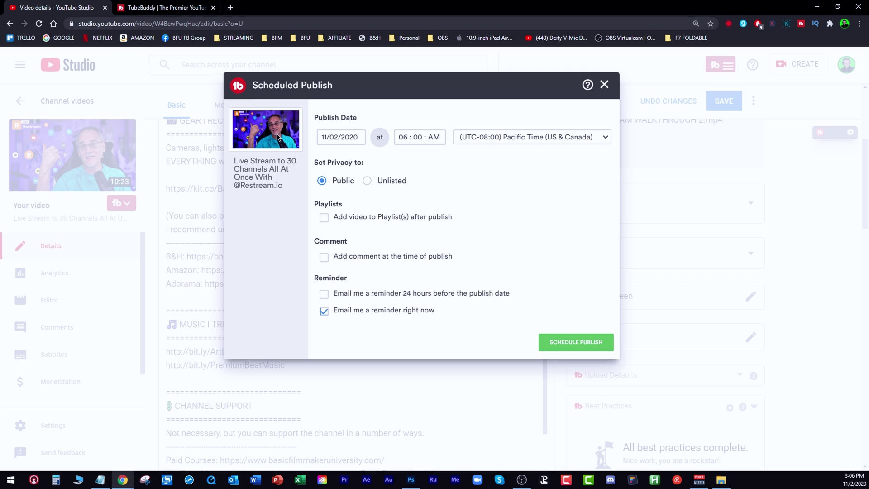
Step: Set the scheduled publish date to 11/06/2020, trying the Unlisted privacy option before settling on Public
left_click(343, 137)
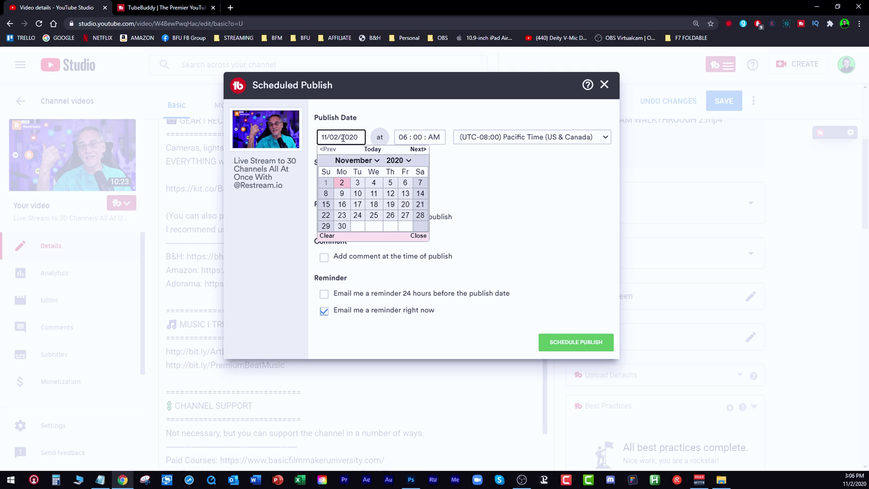
left_click(405, 184)
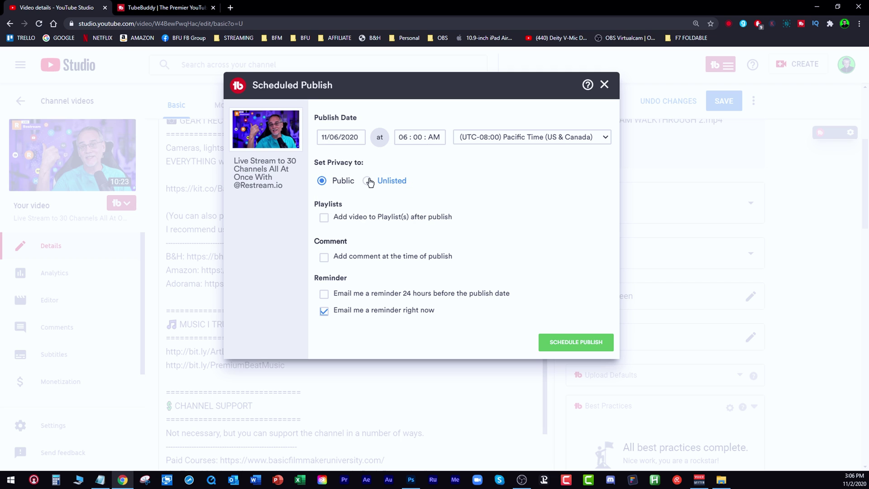
left_click(367, 181)
left_click(322, 181)
Step: Enable adding the video to playlists after publish and browse the available playlists without choosing any
left_click(324, 219)
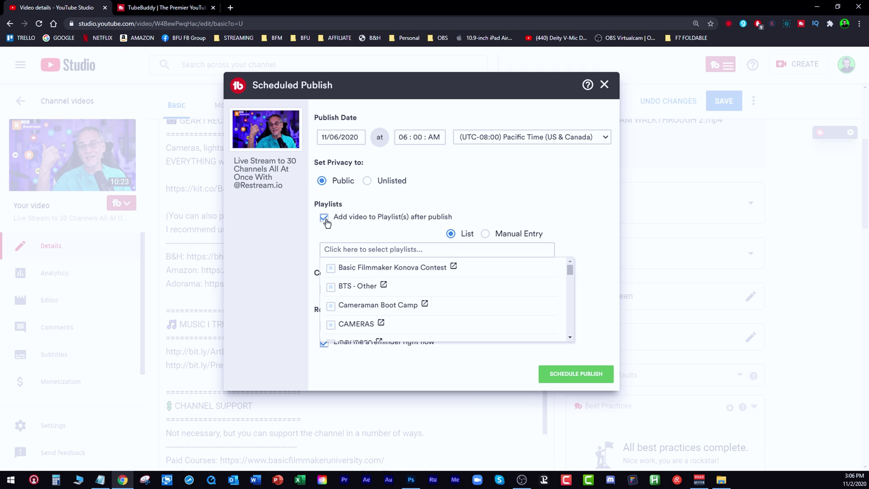
scroll(397, 283, "down", 1)
scroll(396, 287, "down", 6)
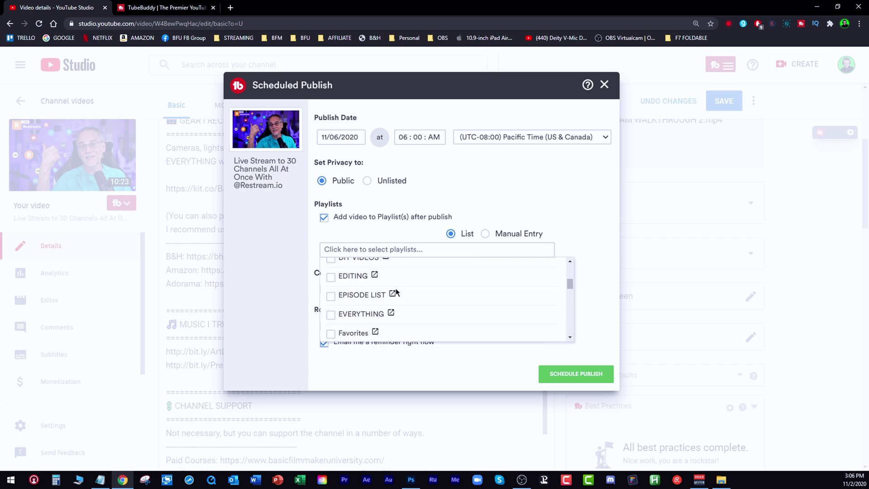
scroll(396, 289, "down", 5)
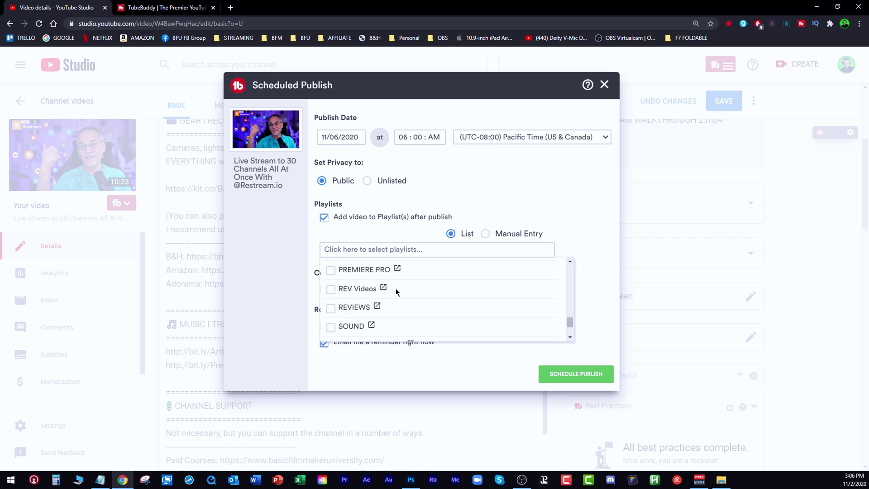
scroll(340, 284, "up", 8)
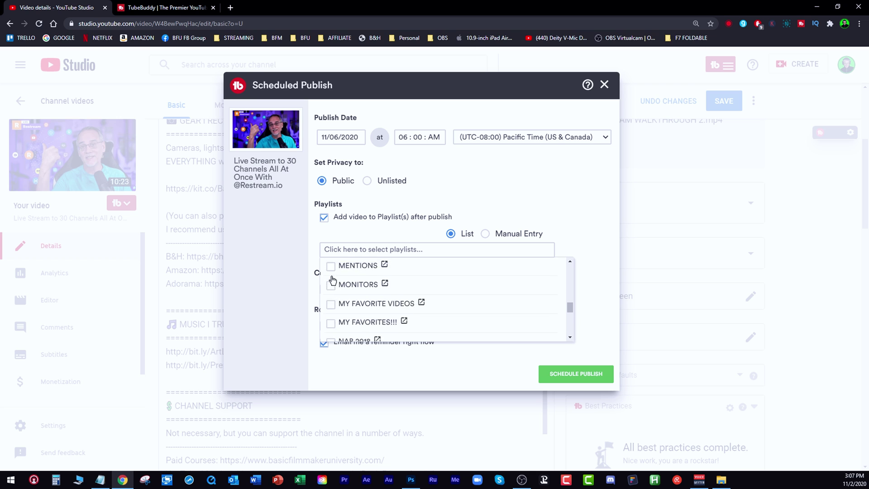
left_click(579, 218)
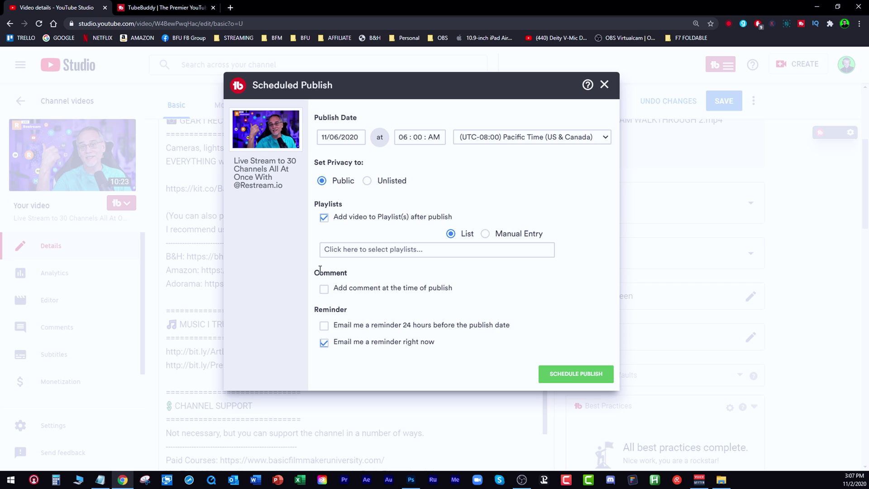
Step: Enable adding a comment at the time of publish, leave it empty, and close Scheduled Publish without scheduling
left_click(322, 291)
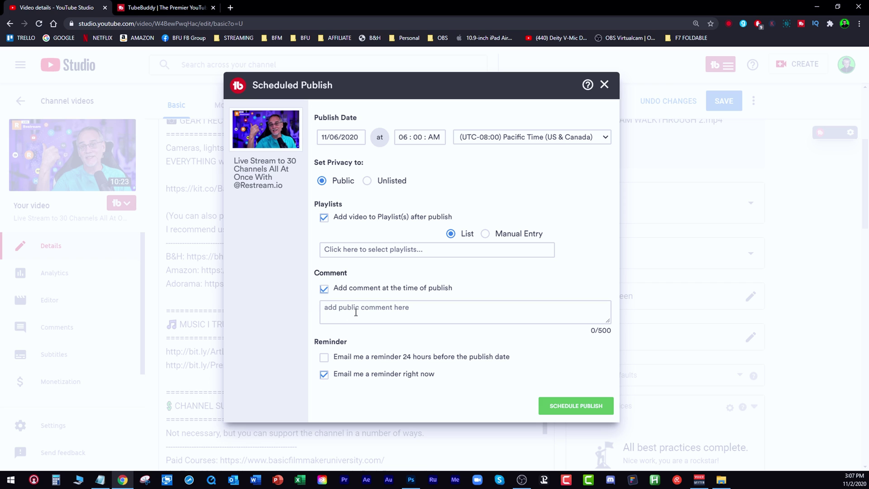
left_click(355, 313)
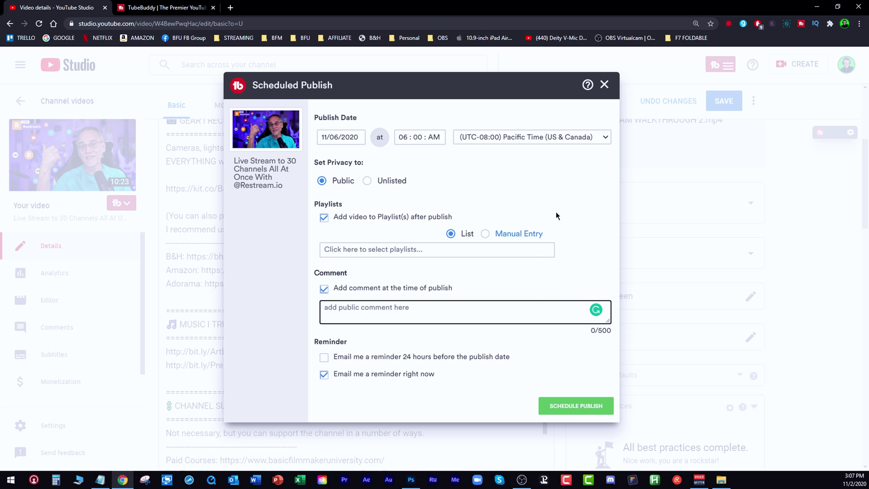
left_click(605, 86)
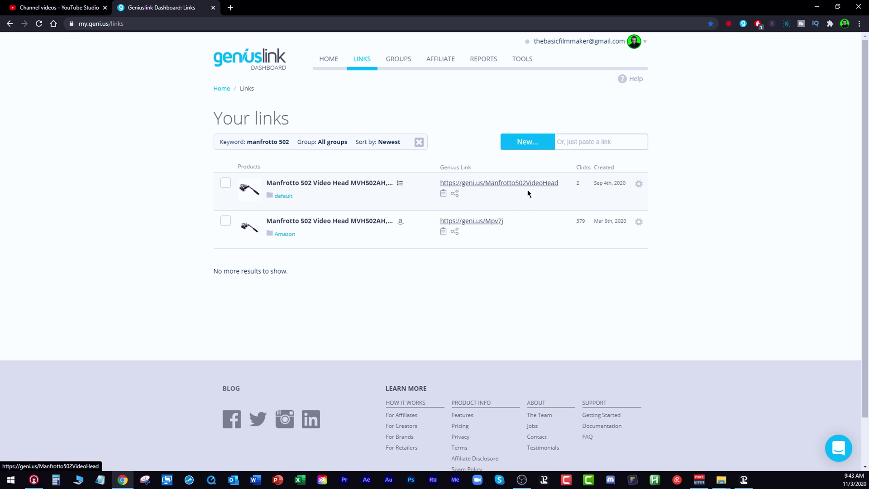
left_click(469, 222)
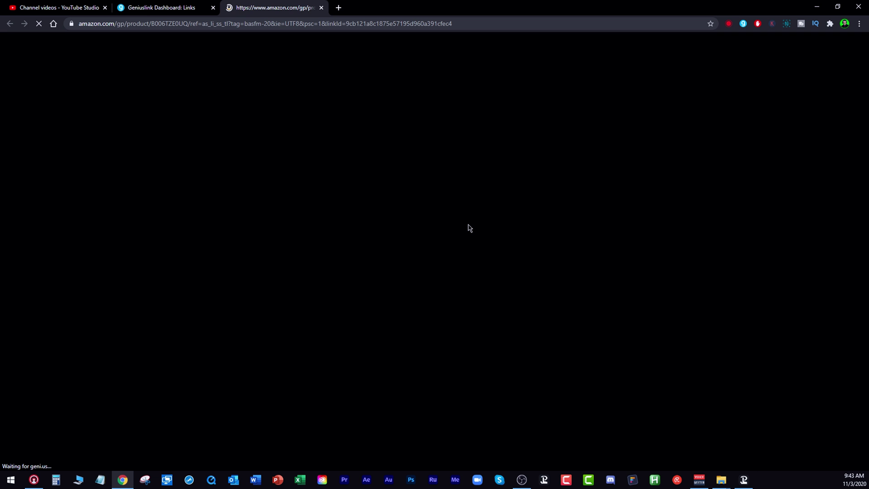
scroll(263, 258, "down", 4)
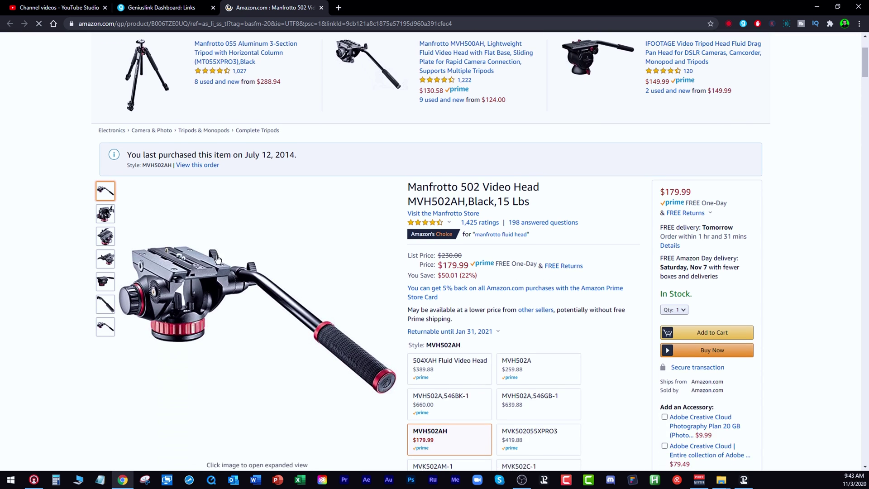
scroll(38, 150, "up", 8)
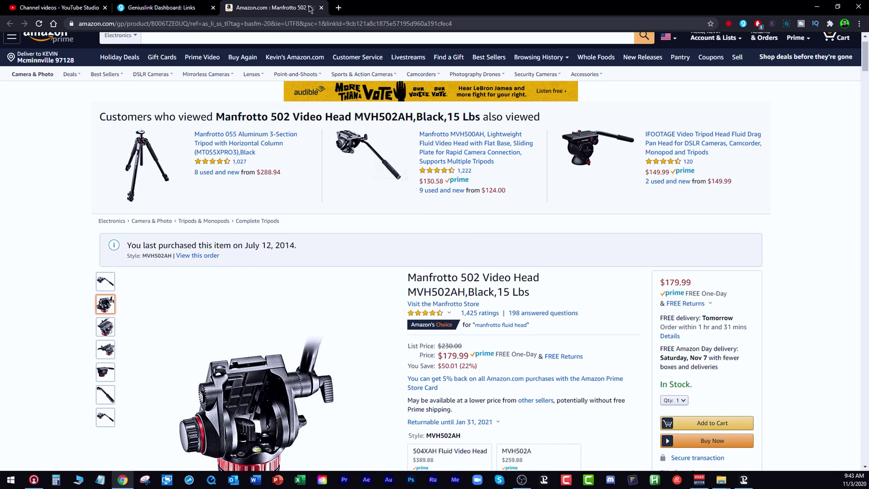
middle_click(297, 5)
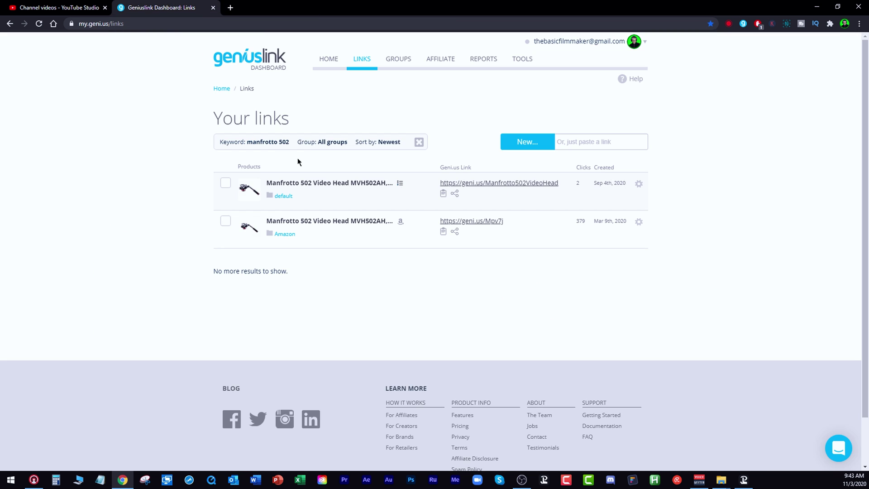
left_click(466, 187)
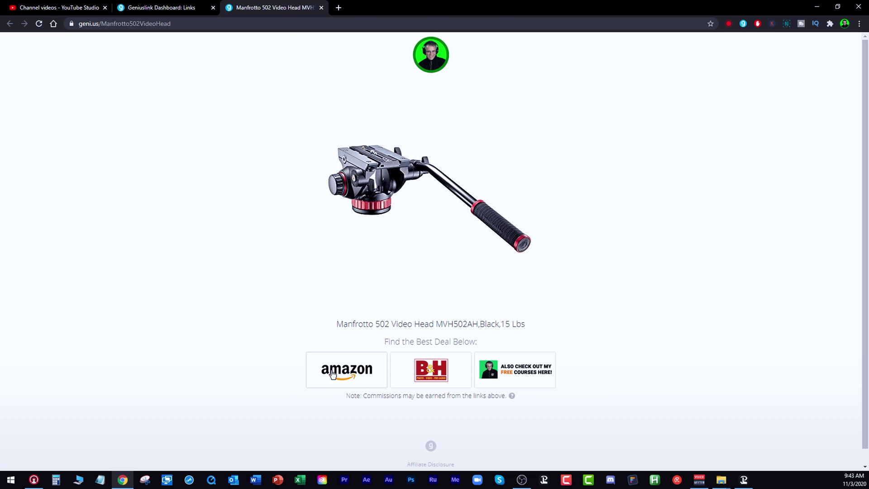
left_click(429, 377)
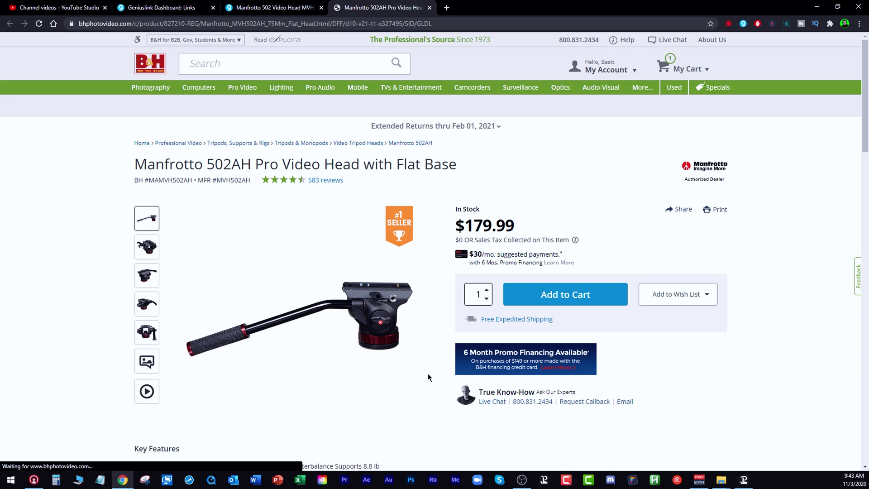
key("ctrl+w")
key("ctrl+w")
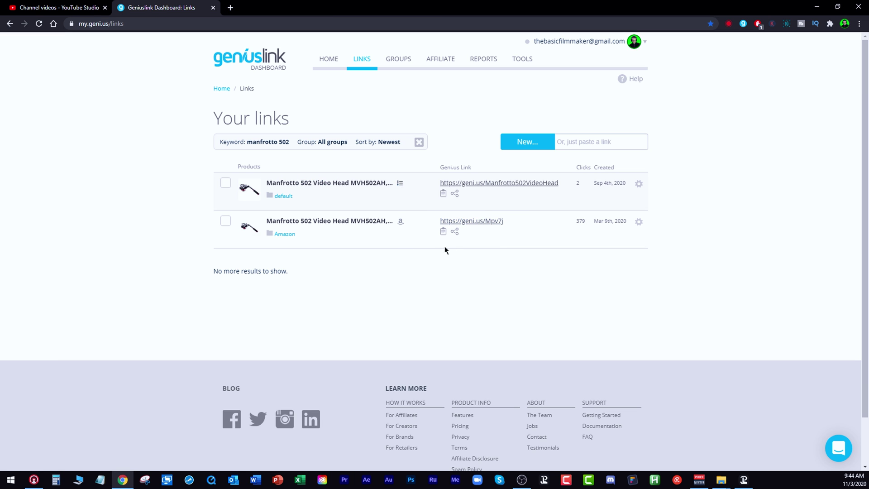
left_click(443, 232)
key("ctrl+shift+Tab")
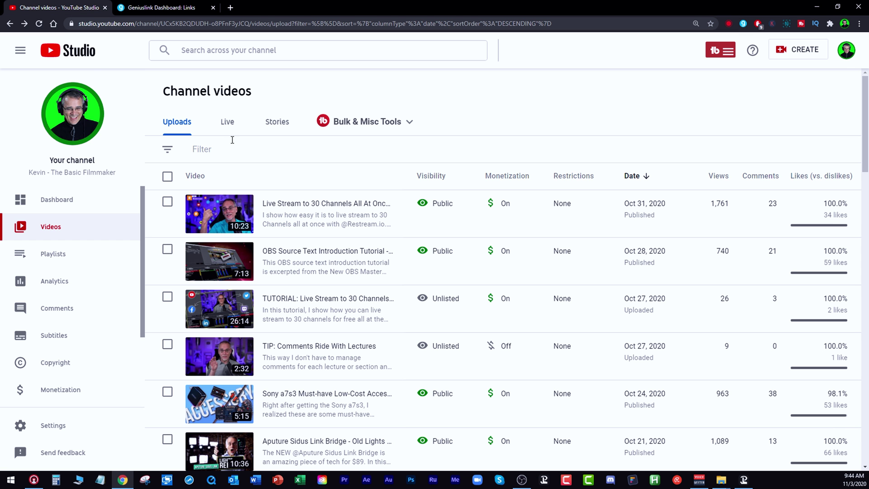
left_click(385, 126)
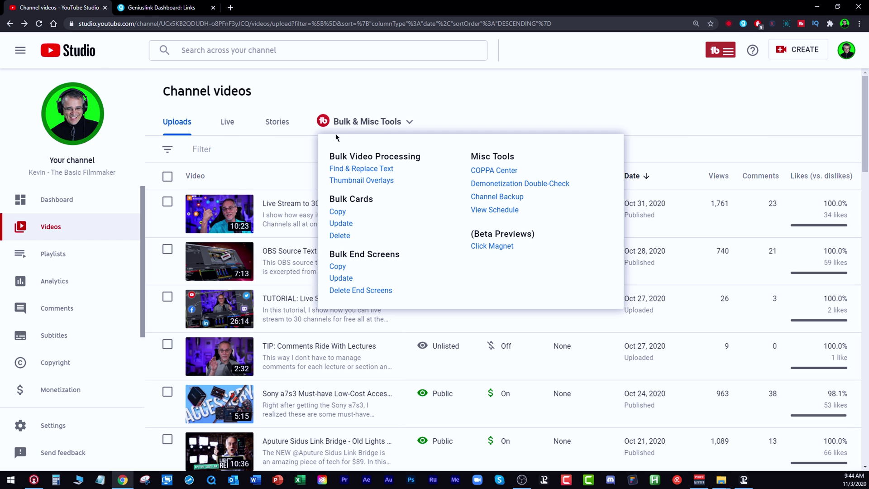
left_click(355, 170)
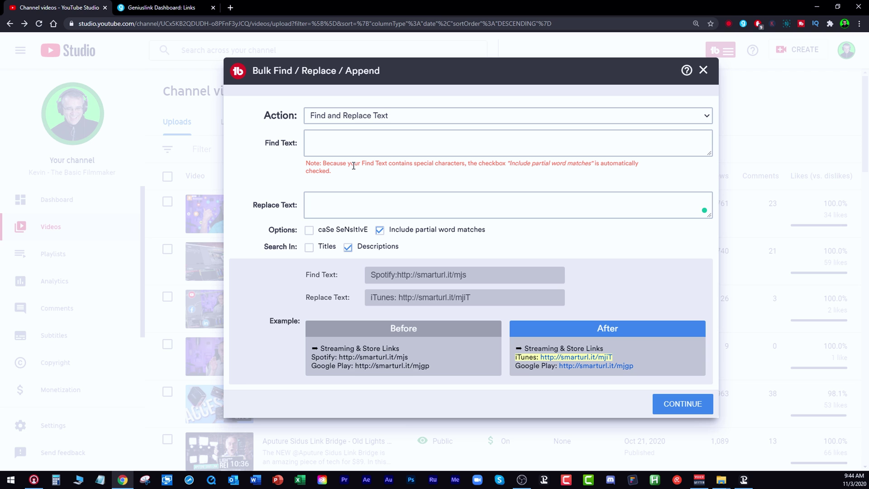
left_click(329, 142)
key("ctrl+v")
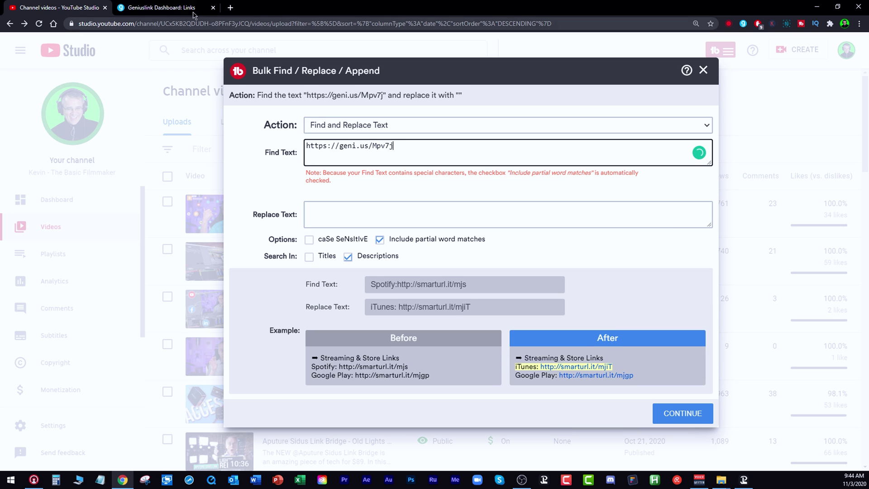
left_click(157, 8)
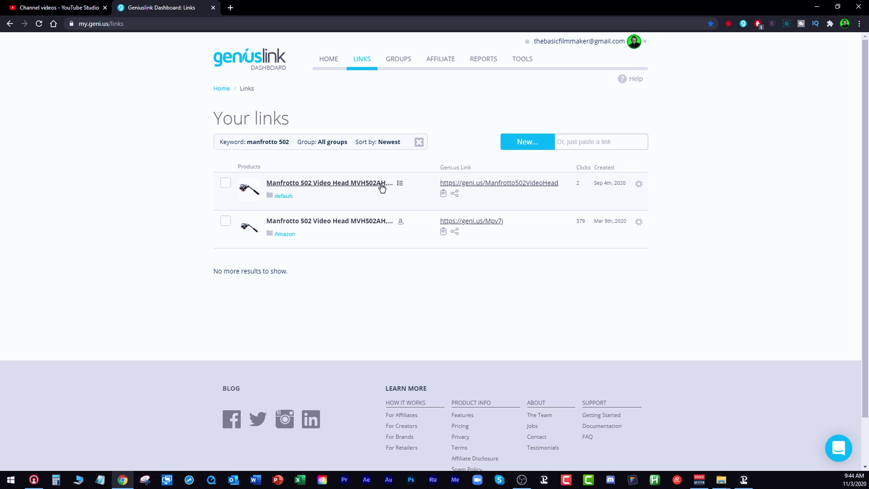
left_click(443, 193)
left_click(83, 13)
left_click(326, 208)
key("ctrl+v")
left_click(306, 258)
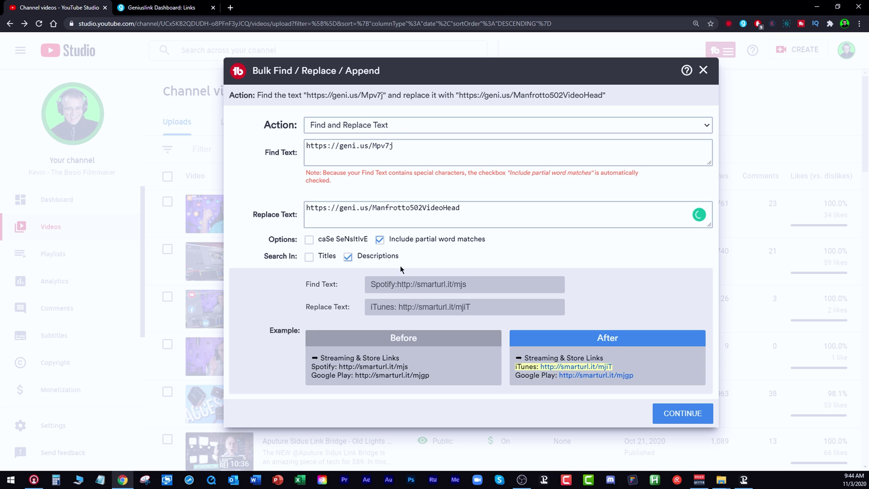
Step: Keep the Find and Replace Text action after reviewing the alternatives, and search the full list of all videos for the link
left_click(395, 130)
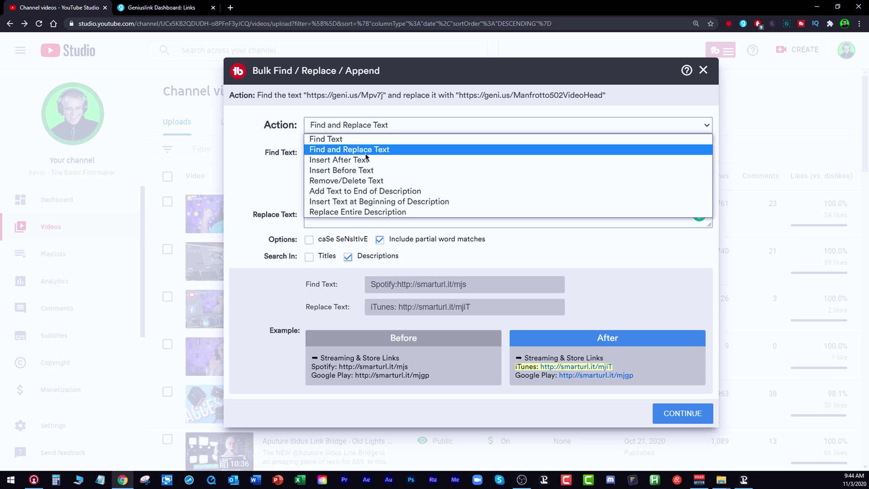
left_click(270, 174)
left_click_drag(400, 146, 305, 147)
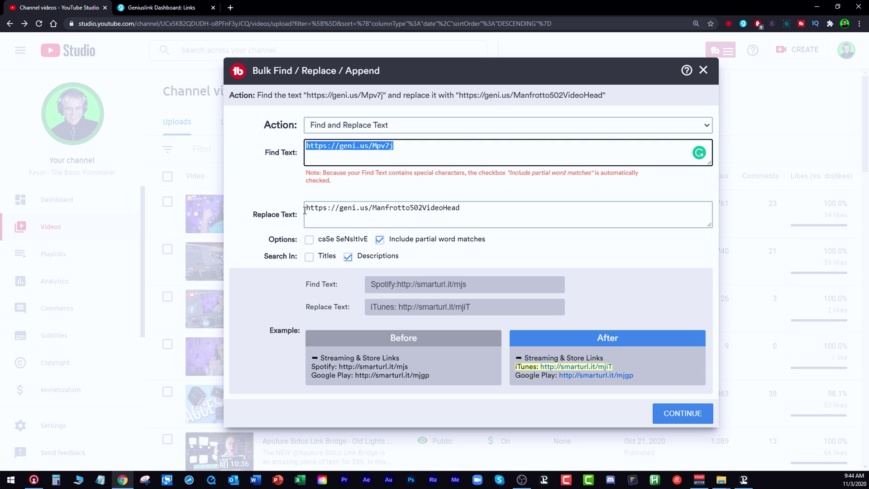
left_click(464, 207)
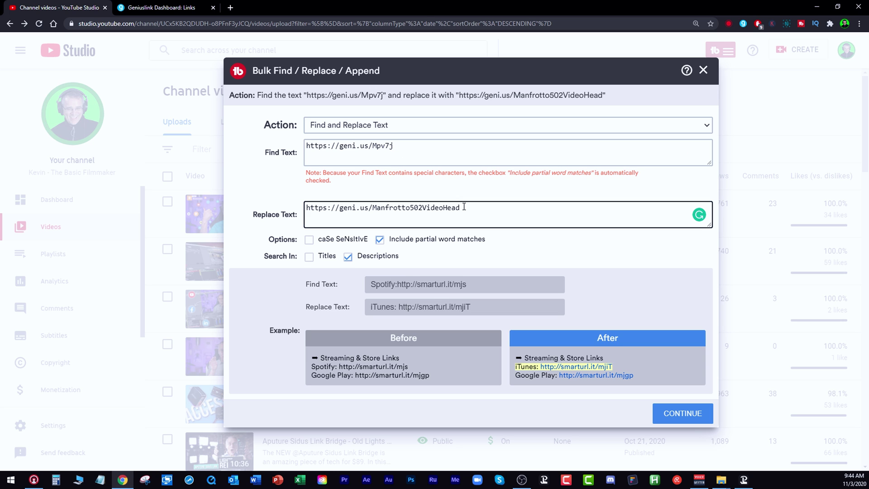
left_click(683, 415)
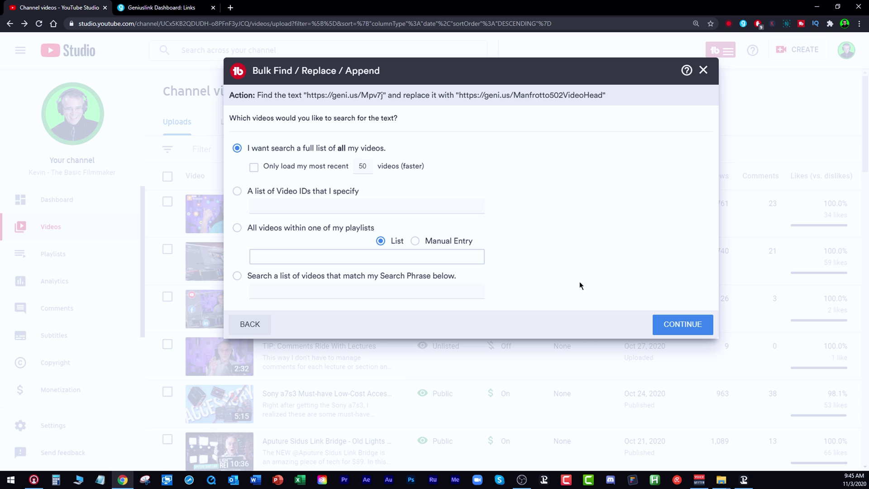
left_click(683, 325)
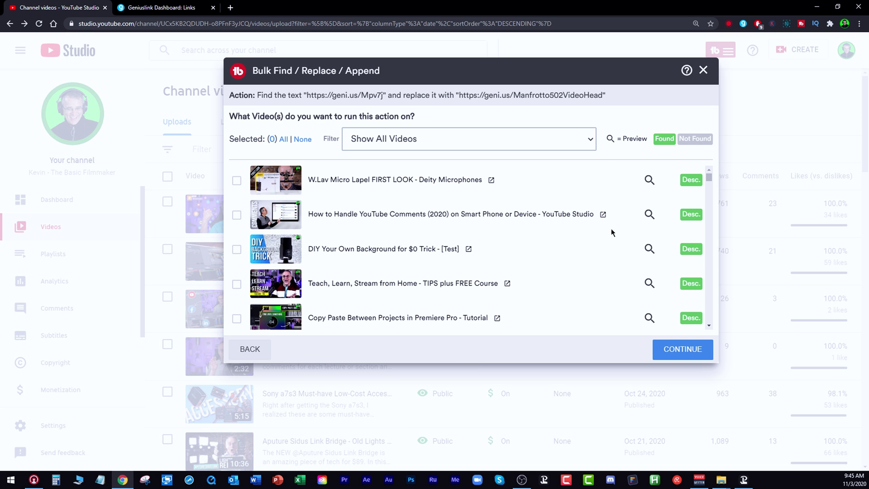
Step: Examine the video list to see which descriptions contain the old link and which do not
scroll(607, 224, "down", 1)
scroll(602, 228, "down", 3)
scroll(556, 241, "down", 10)
scroll(523, 240, "down", 5)
scroll(520, 240, "down", 15)
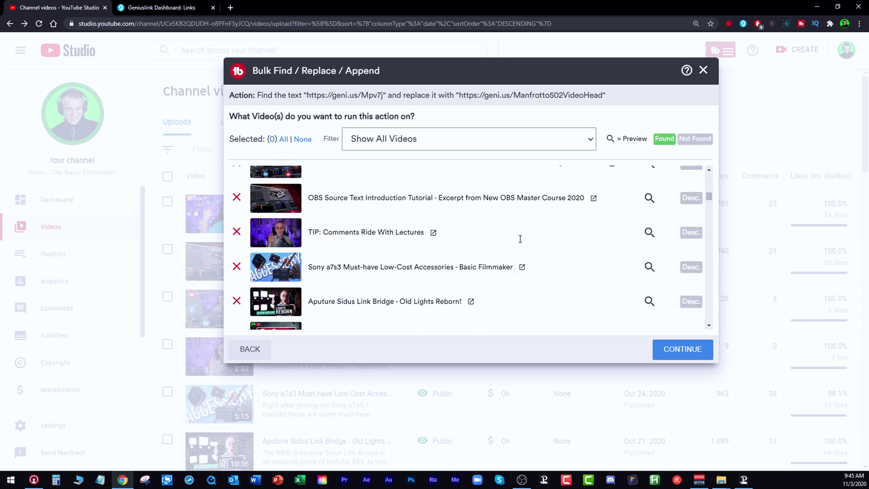
scroll(407, 226, "up", 10)
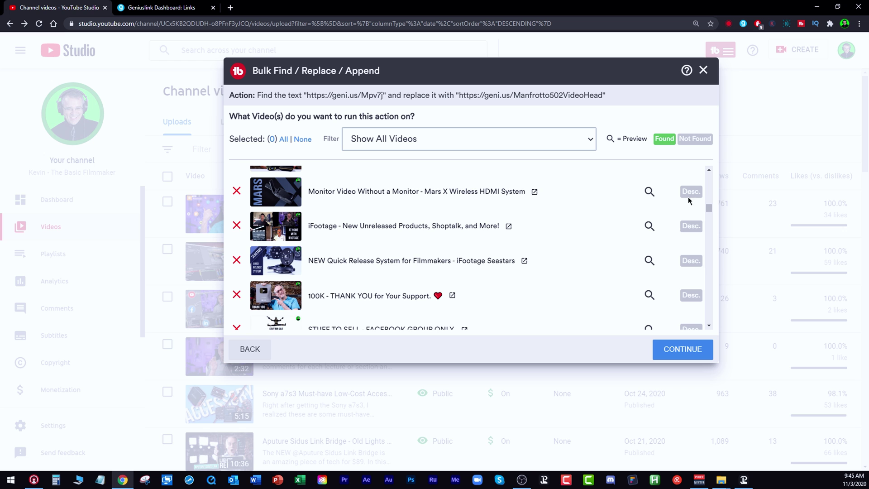
left_click_drag(709, 208, 709, 167)
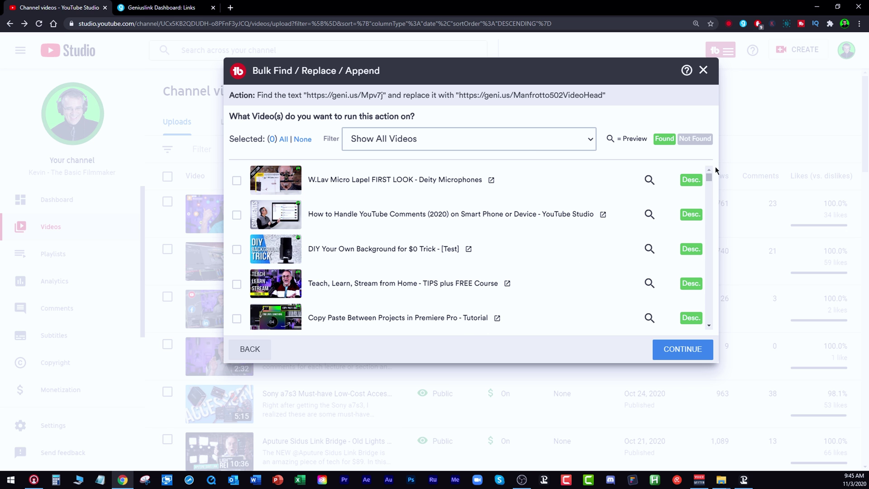
Step: Select all 65 videos containing the old link, confirm the description replacement, and start the bulk find and replace
left_click(284, 139)
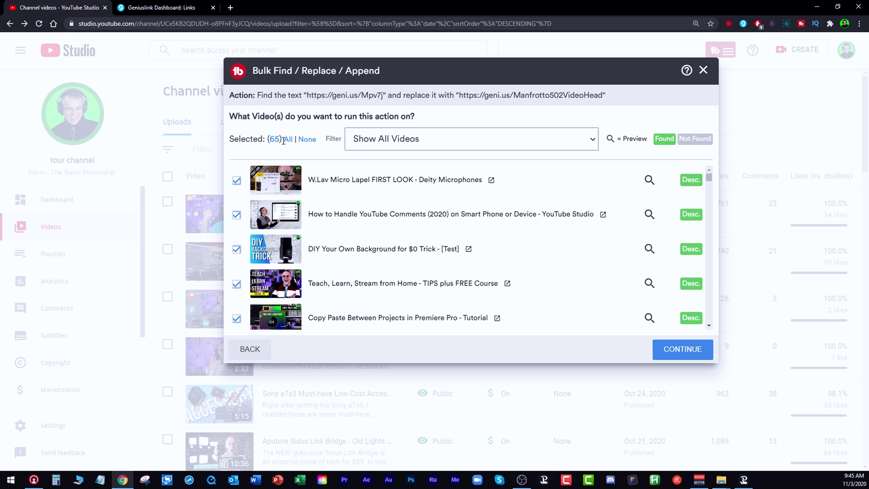
left_click(689, 349)
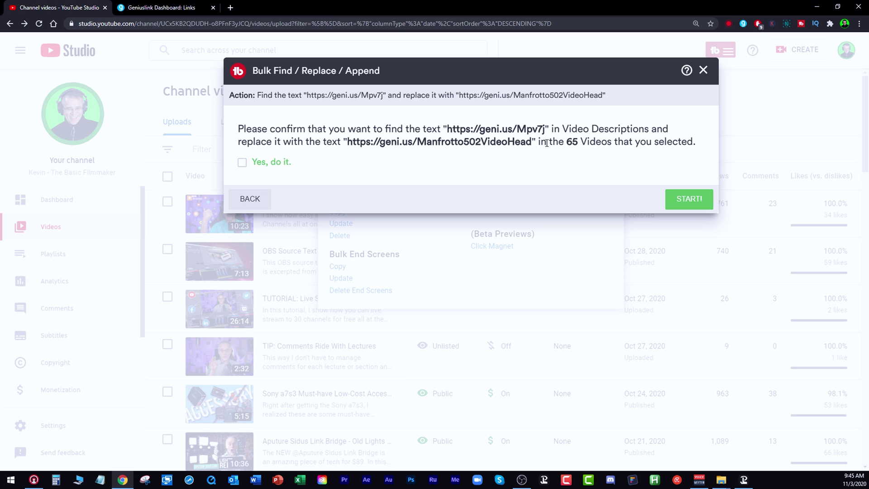
left_click(281, 167)
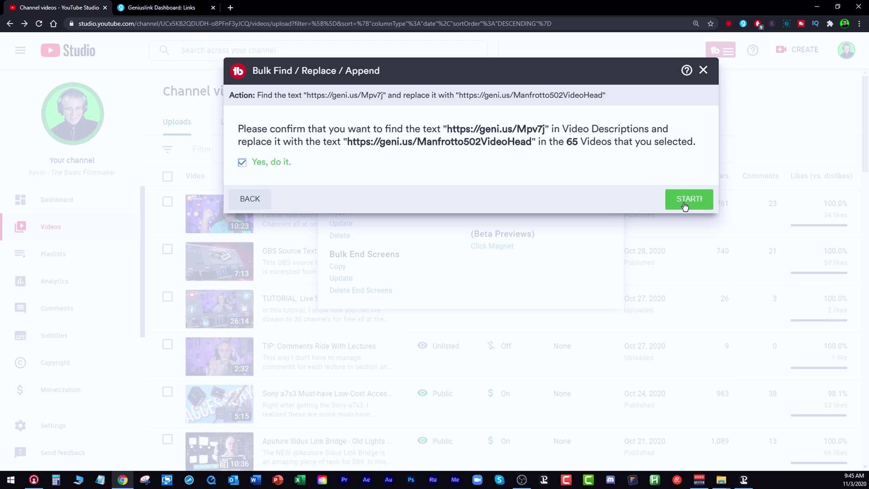
left_click(685, 204)
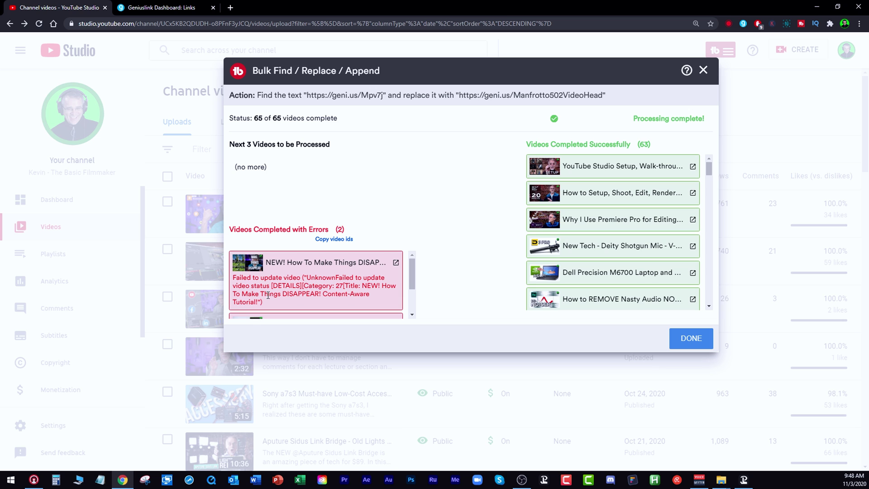
Step: Open the failed video "NEW! How To Make Things DISAPPEAR!" in a new window and locate the Tripod Head links in its description
right_click(396, 263)
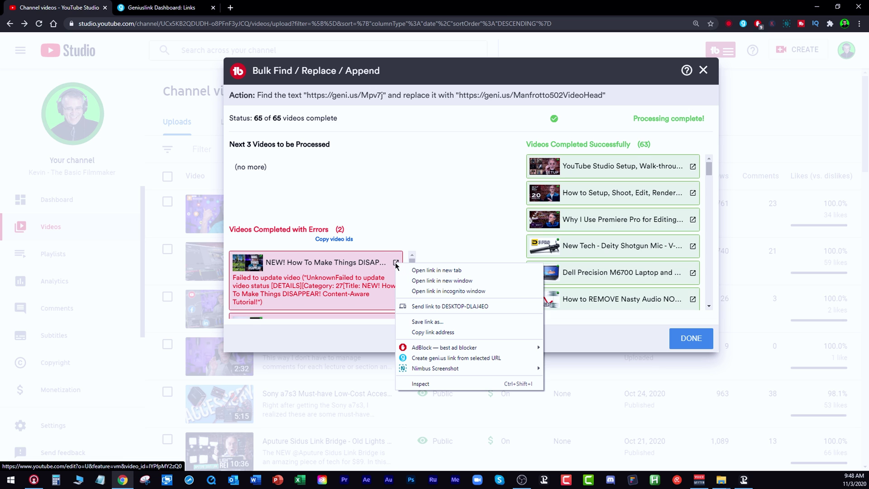
left_click(428, 280)
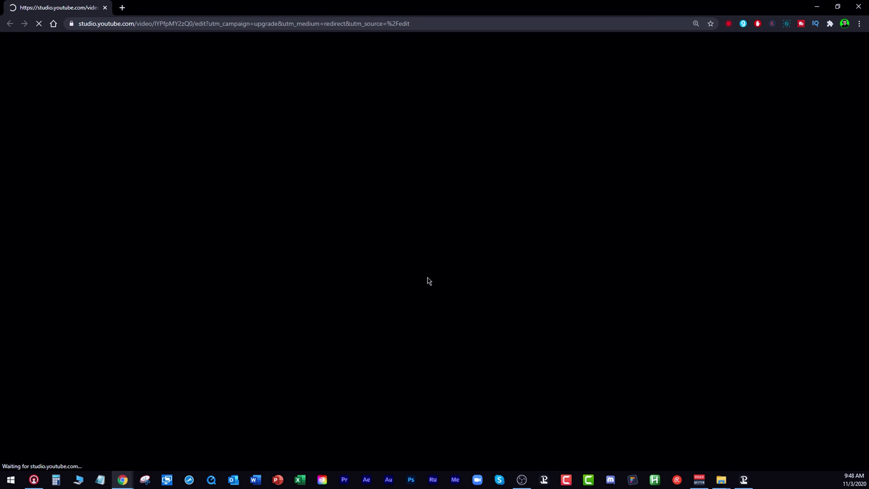
scroll(351, 273, "down", 10)
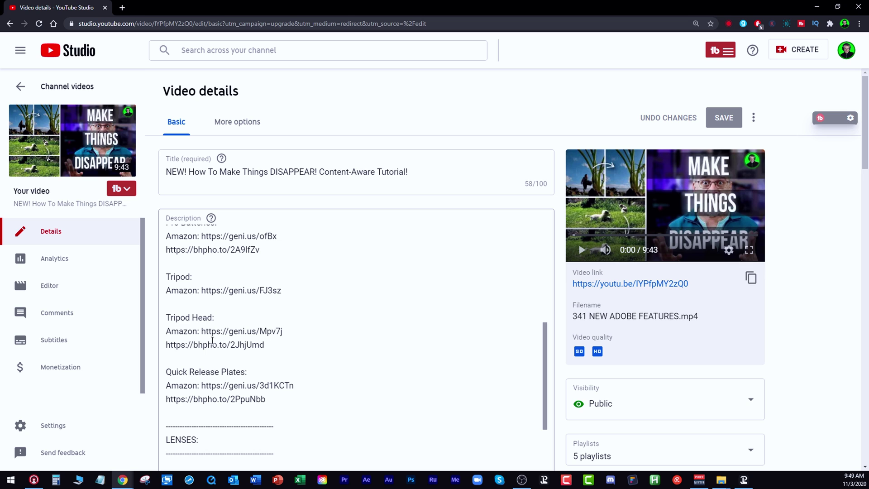
left_click_drag(212, 340, 167, 327)
left_click(177, 345)
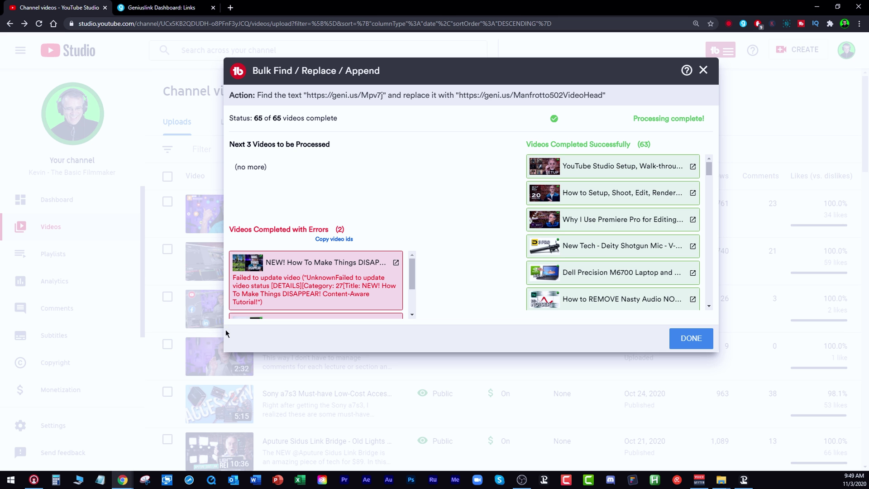
left_click(175, 10)
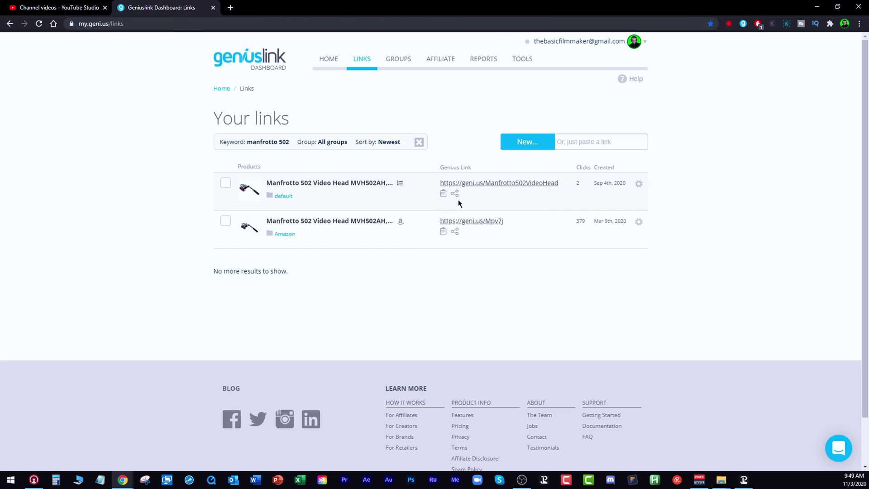
left_click(442, 195)
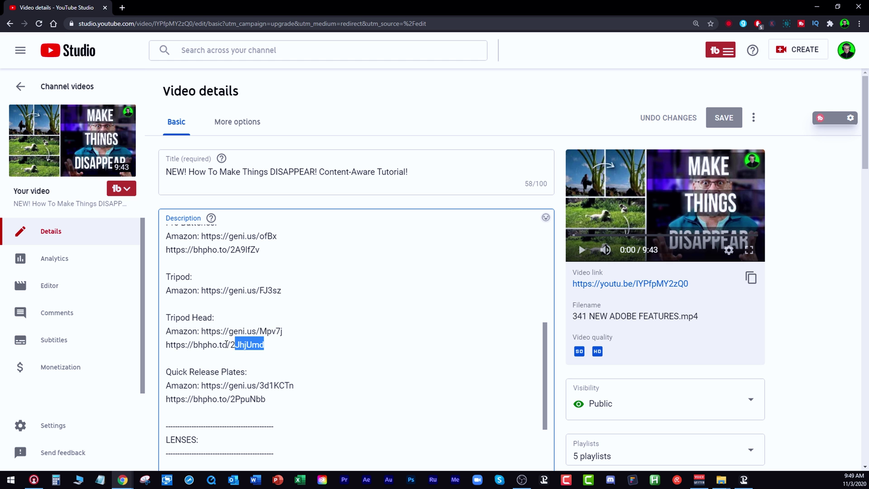
left_click_drag(235, 345, 167, 334)
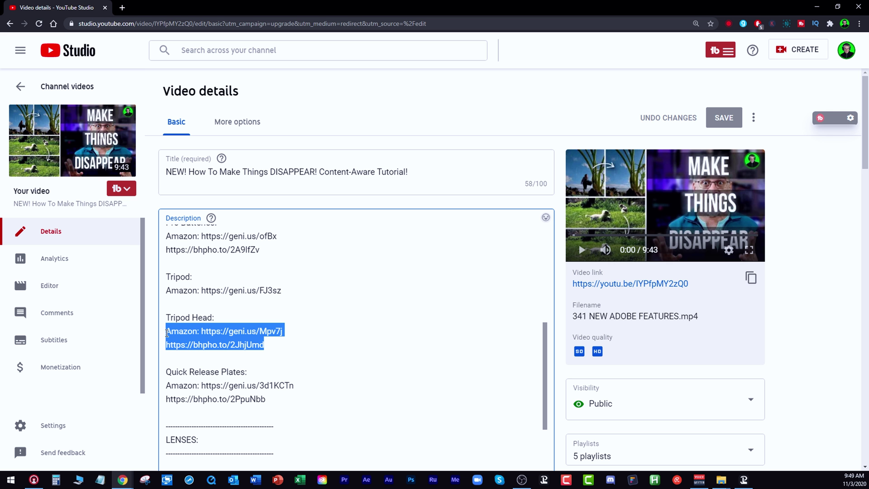
key("ctrl+v")
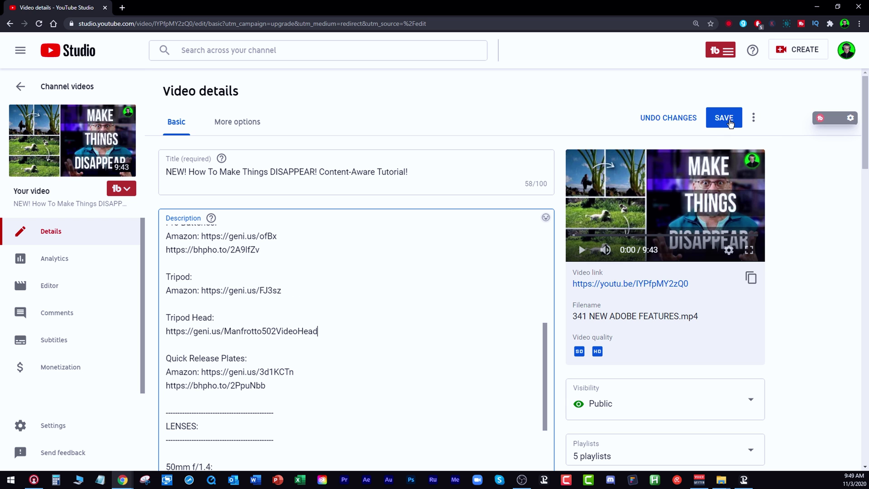
key("ctrl+s")
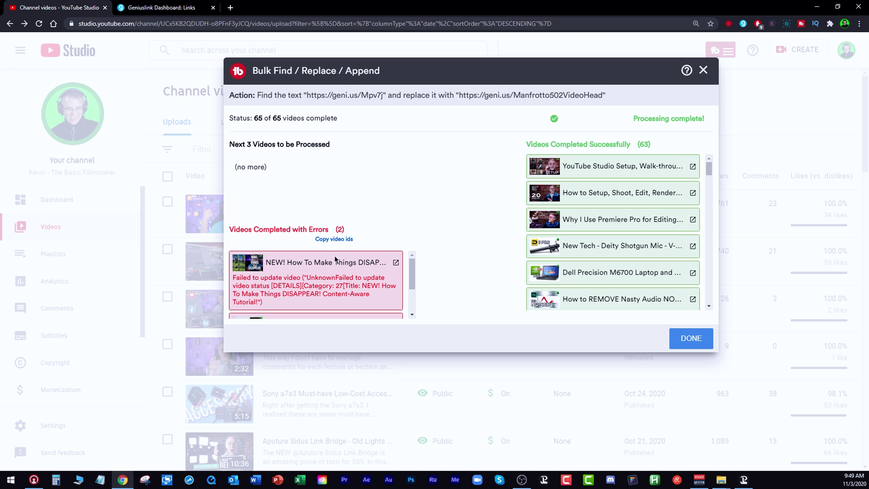
scroll(335, 272, "down", 1)
right_click(397, 279)
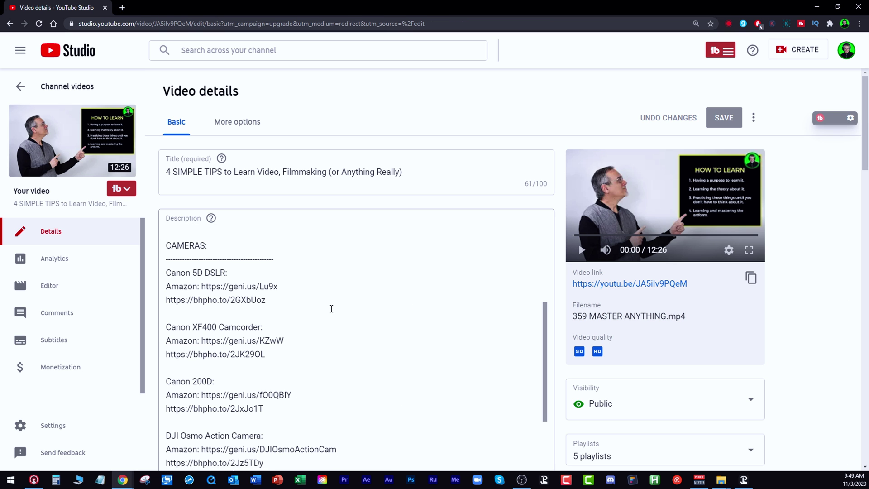
scroll(331, 309, "down", 8)
left_click_drag(271, 325, 166, 312)
key("ctrl+v")
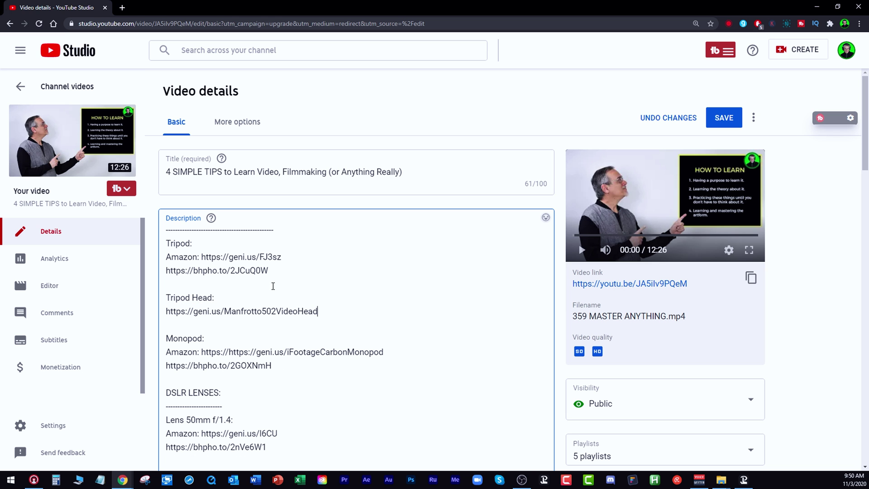
left_click(717, 121)
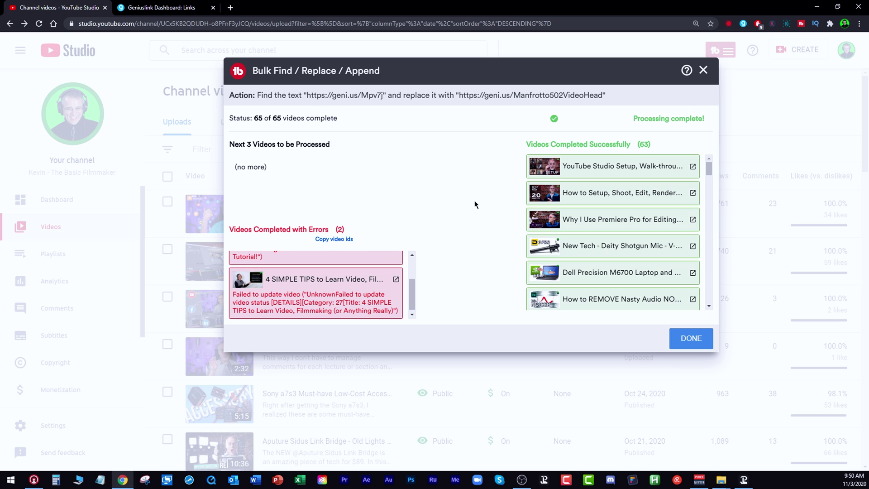
scroll(369, 281, "up", 1)
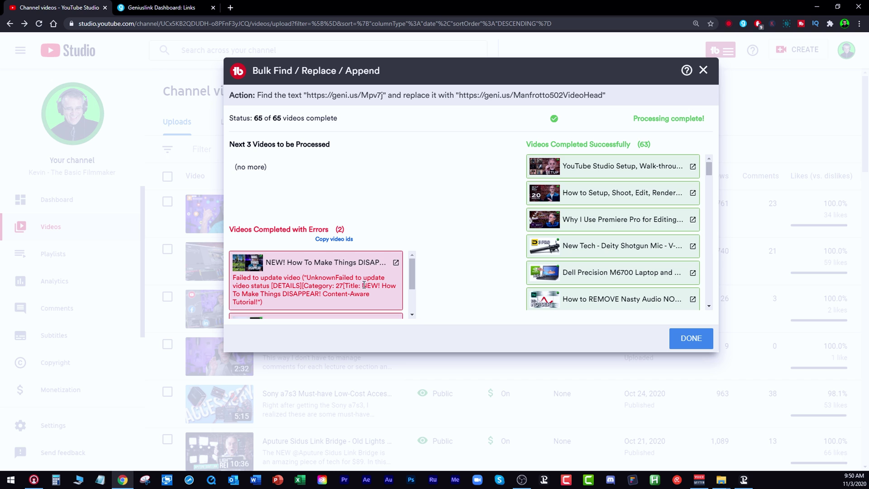
scroll(363, 285, "down", 1)
left_click(165, 8)
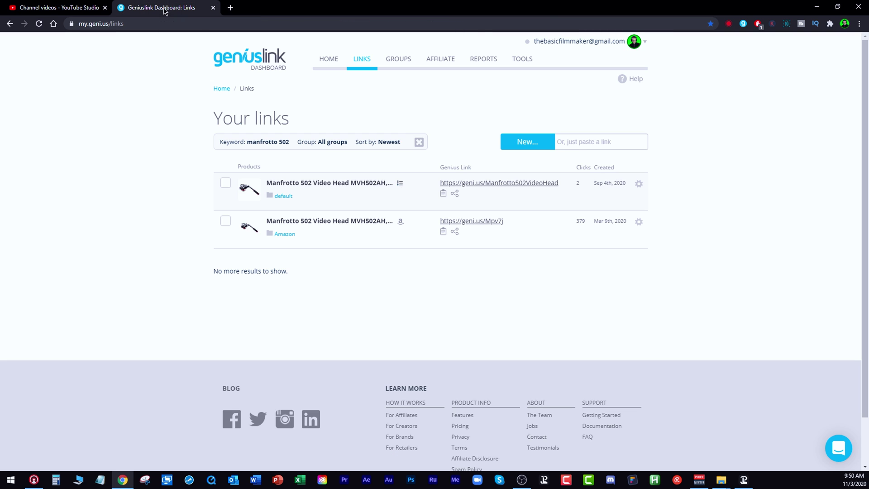
left_click(485, 184)
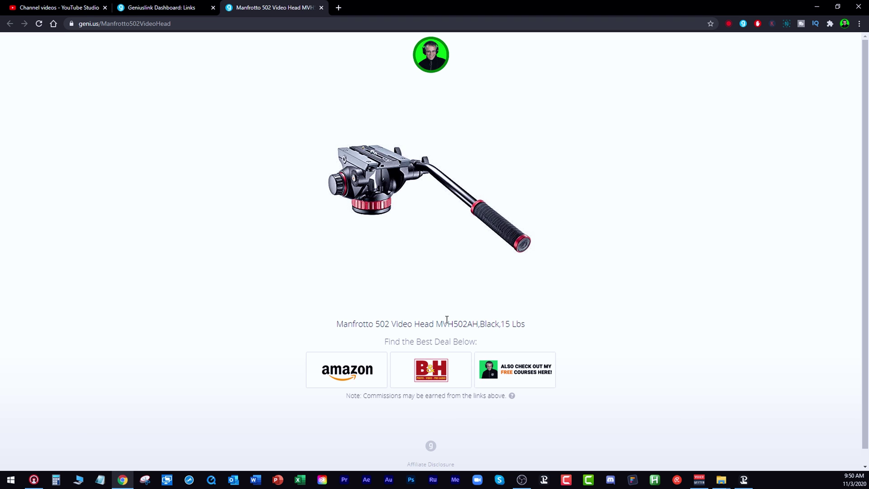
left_click(322, 7)
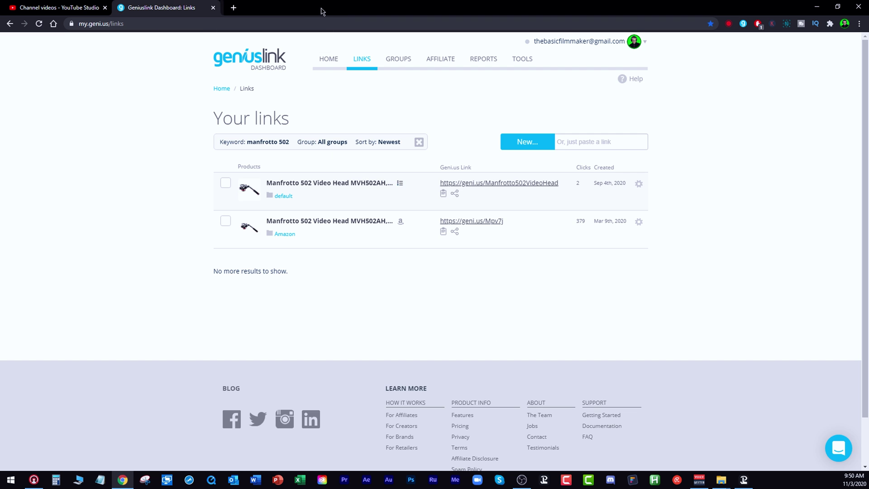
left_click(639, 183)
left_click(620, 197)
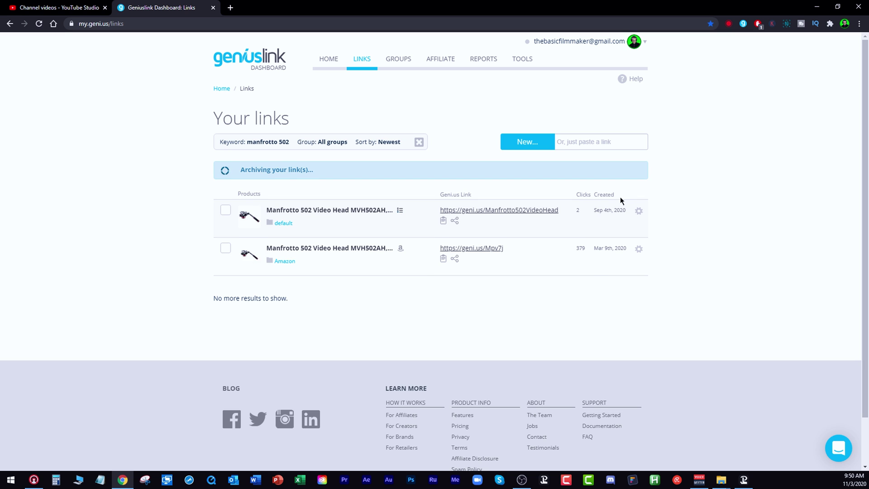
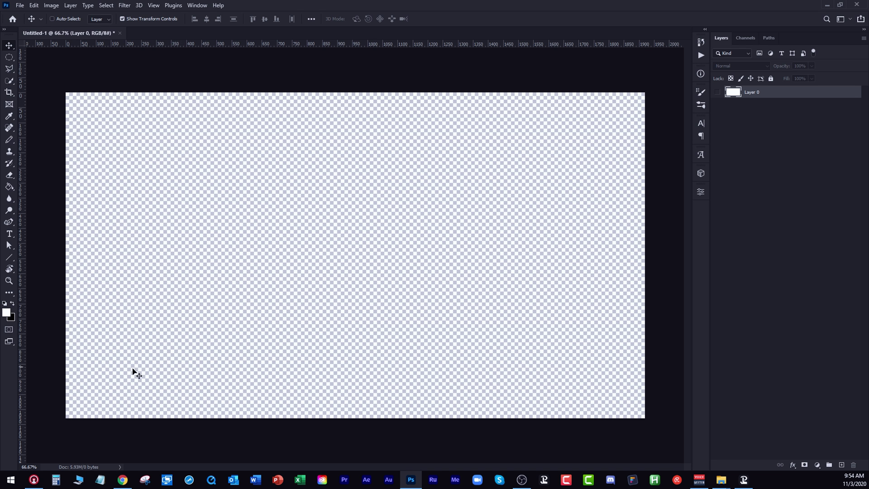
Step: In Photoshop, place AUG-2020-NEW-SOCIAL-MEDIA-AVATAR.png near the canvas's upper-right corner at about 10.49% scale and check it with Layer 0 briefly shown
left_click(78, 480)
left_click_drag(357, 23, 294, 280)
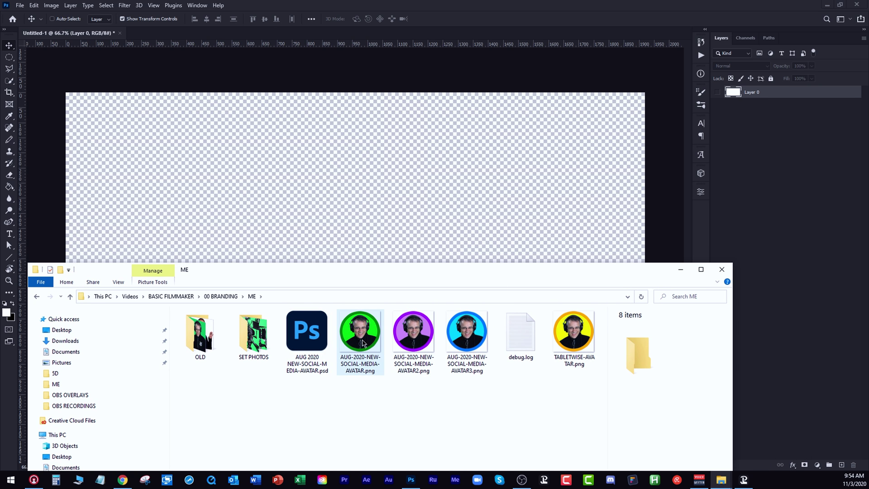
left_click_drag(368, 342, 507, 163)
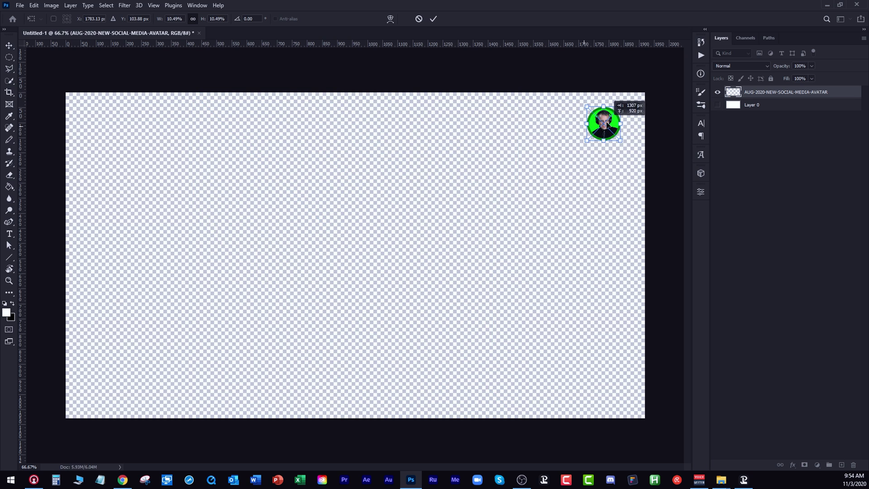
left_click_drag(608, 120, 612, 119)
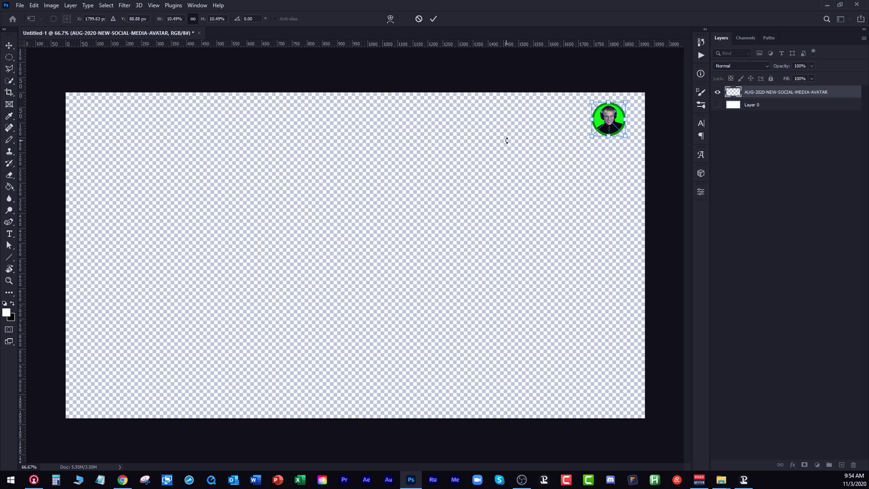
key("Return")
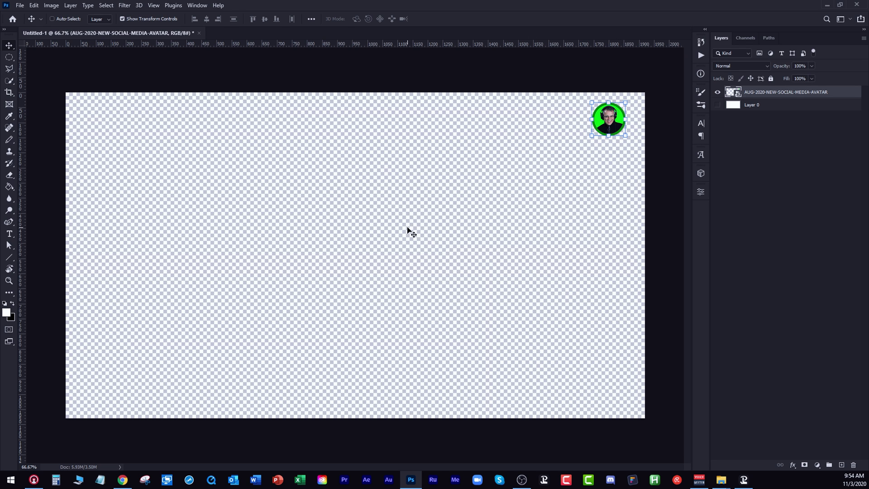
left_click(718, 105)
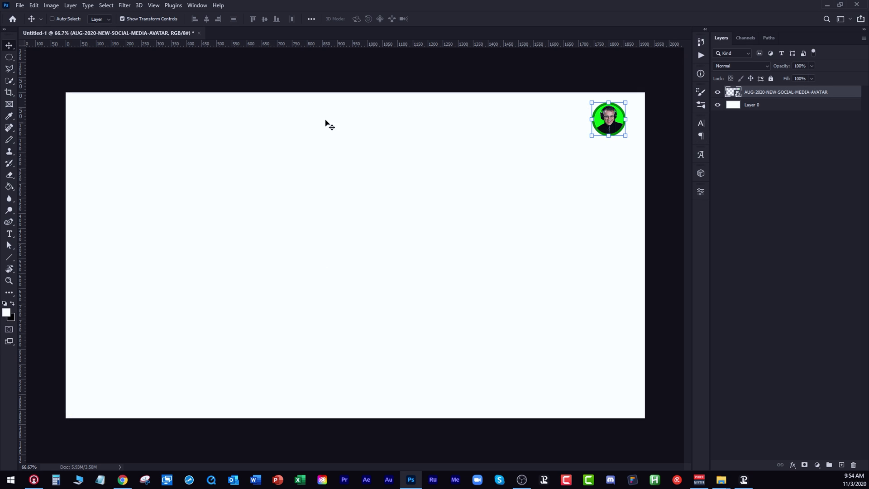
left_click(718, 106)
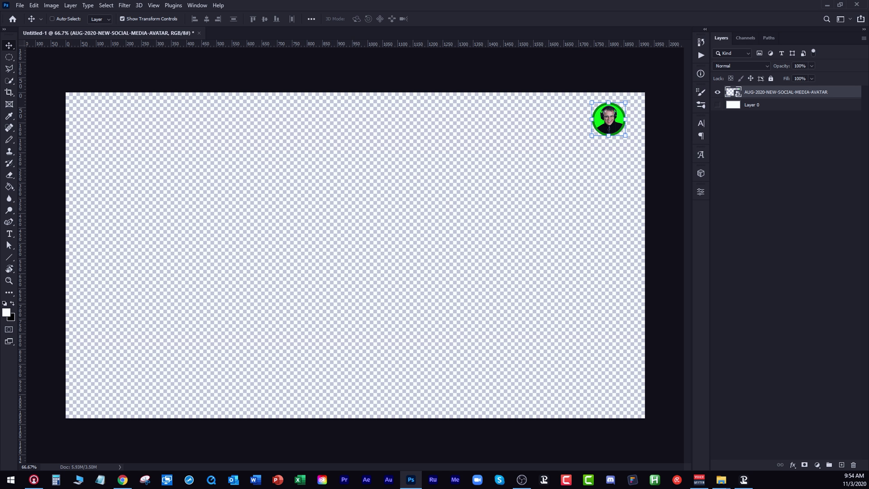
Step: Set up an export of the 1920 x 1080 overlay in PNG format with transparency
left_click(20, 6)
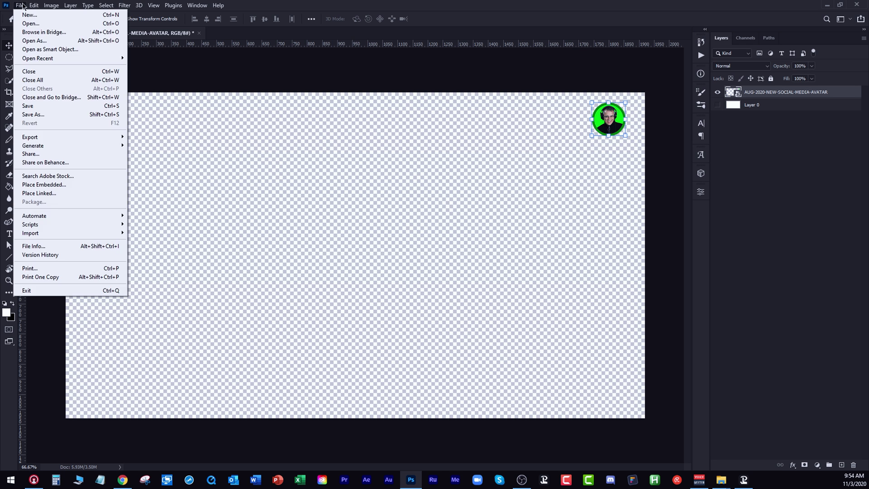
mouse_move(42, 137)
left_click(141, 145)
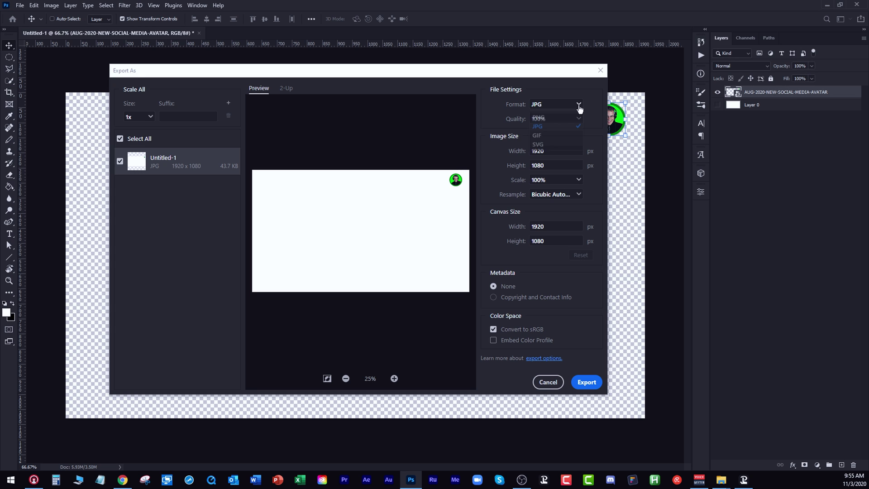
left_click(576, 106)
left_click(540, 118)
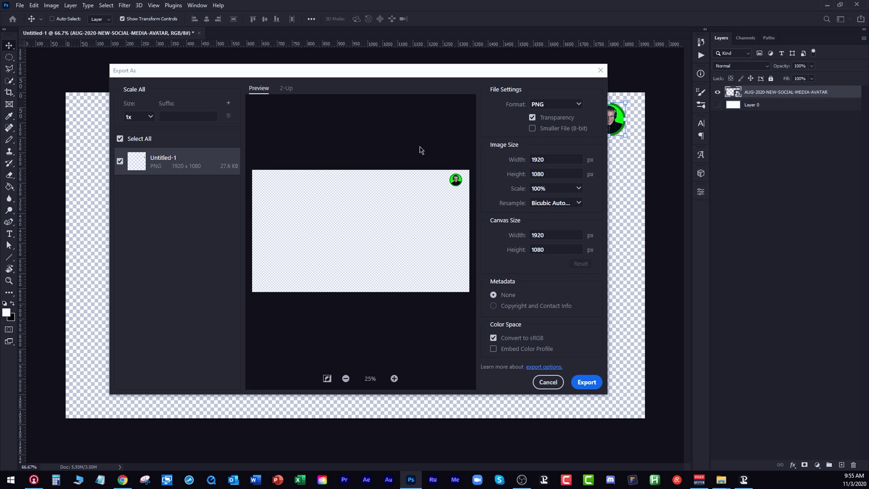
Step: Export the overlay to the Desktop as YOUTUBE OVERLAY and close Photoshop to return to YouTube Studio
left_click(586, 384)
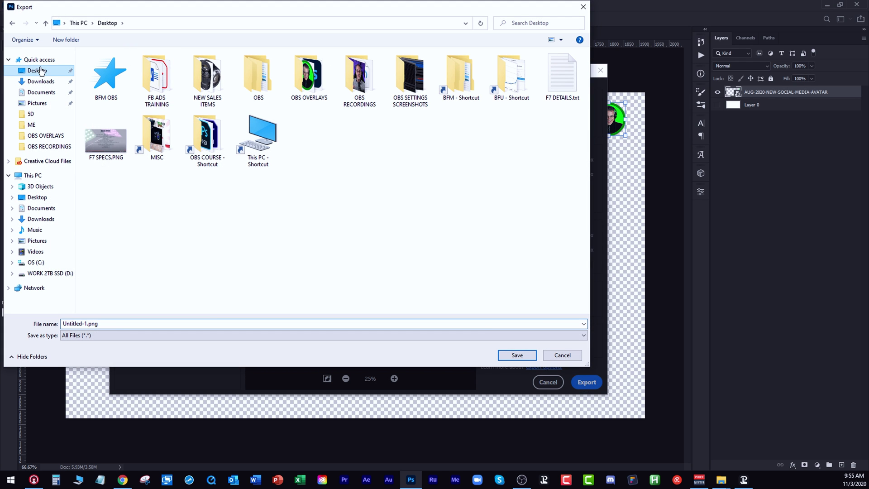
double_click(110, 326)
type("Y")
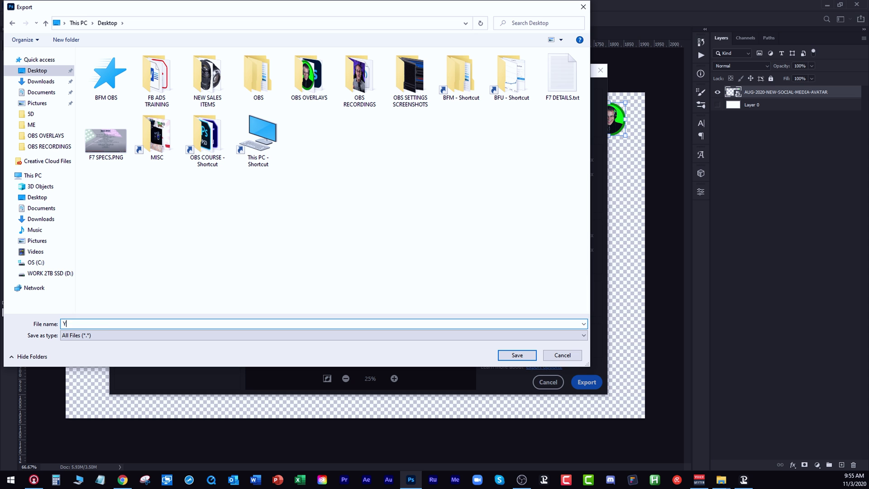
type("OUTUBE OVERLAY")
key("Return")
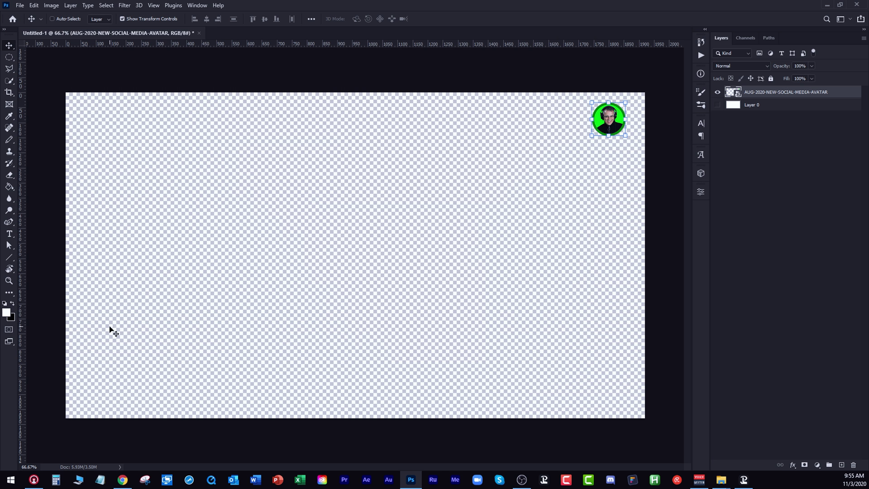
left_click(856, 5)
left_click(431, 178)
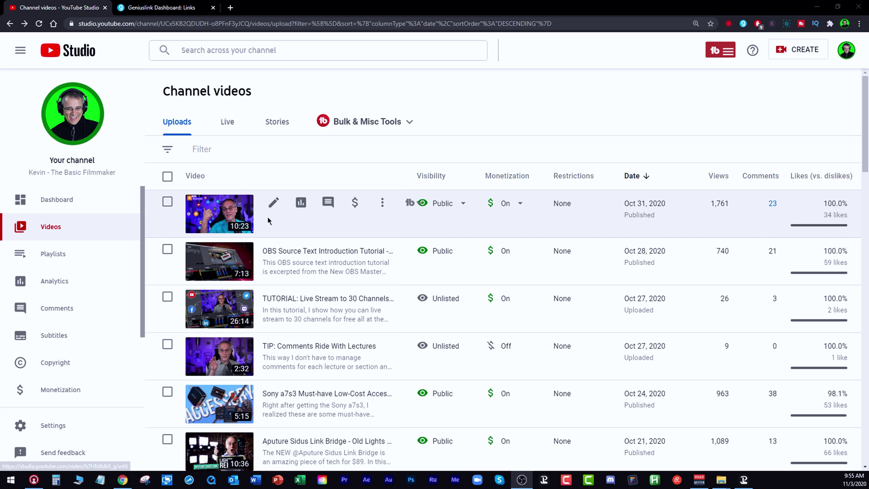
Step: Start a TubeBuddy bulk thumbnail overlay addition with YOUTUBE OVERLAY.png uploaded from the Desktop as the overlay image
left_click(411, 126)
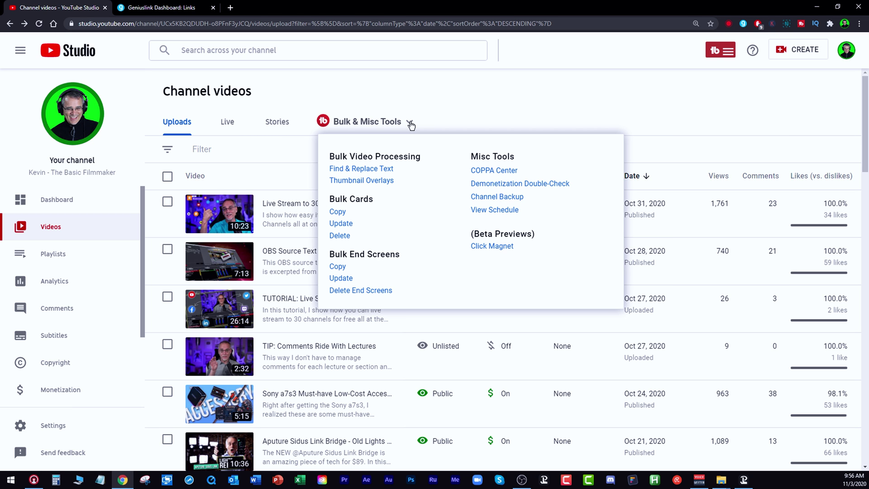
left_click(360, 181)
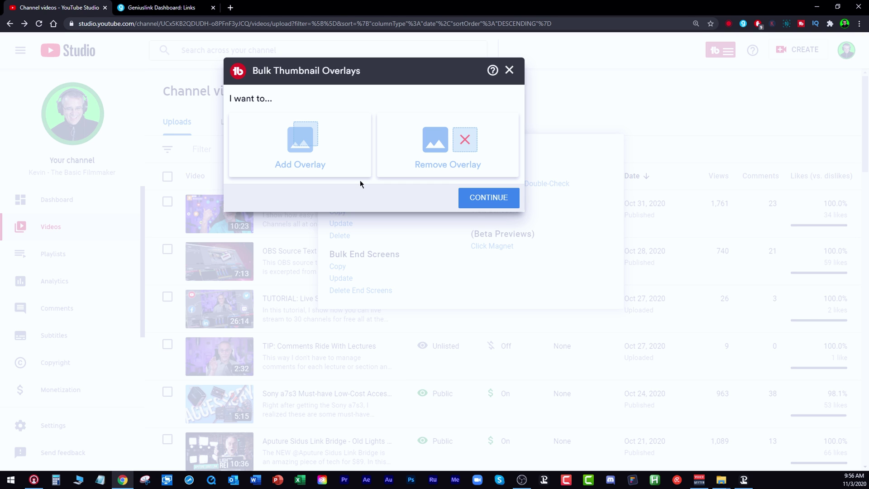
left_click(306, 143)
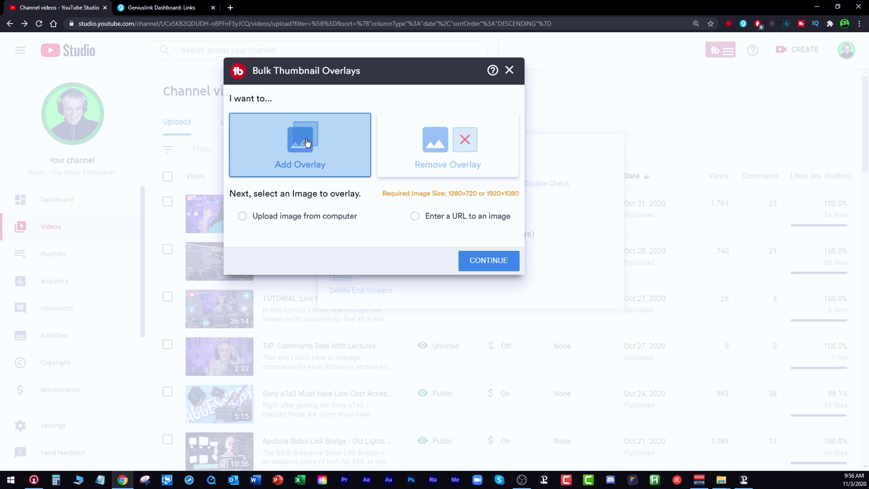
left_click(274, 216)
left_click(366, 243)
left_click(74, 195)
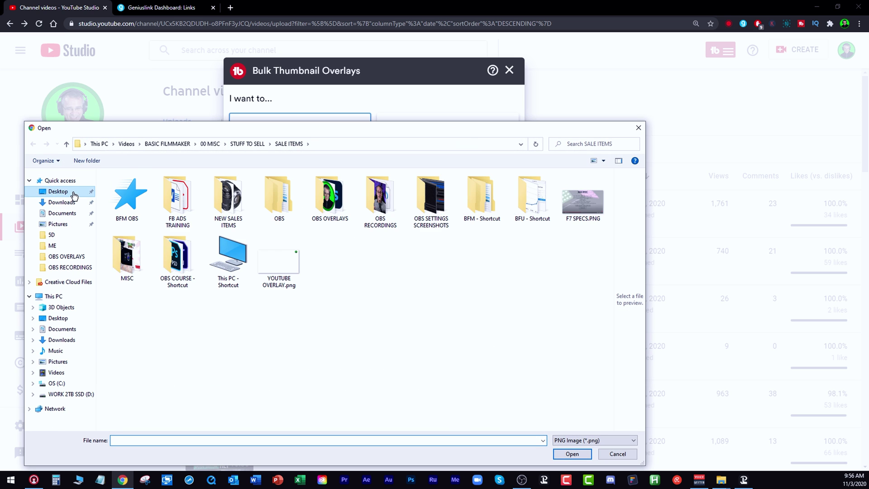
left_click(291, 254)
left_click(573, 454)
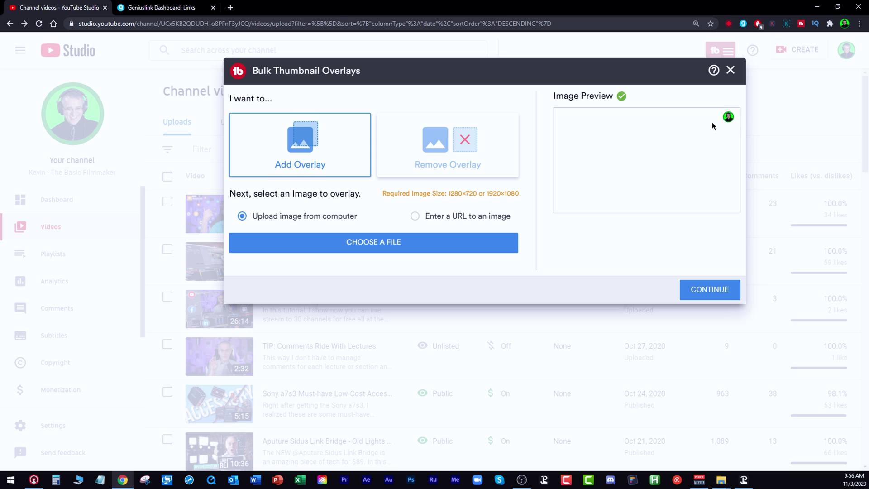
left_click(701, 290)
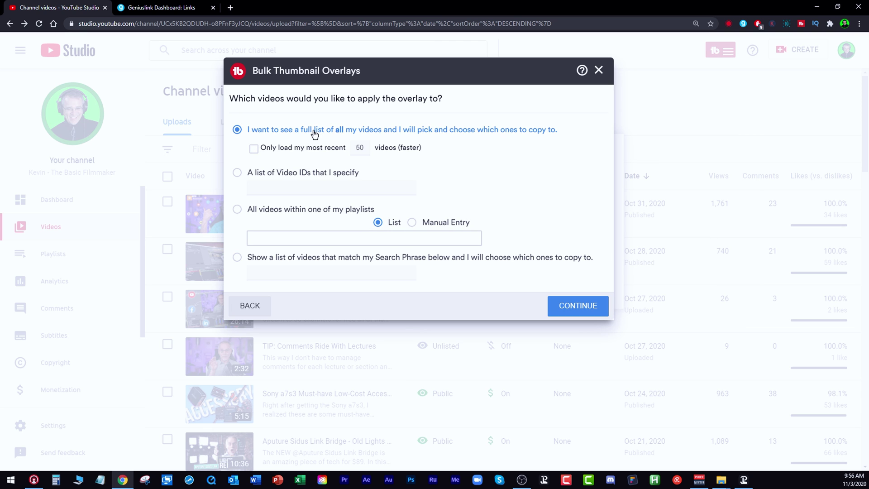
Step: Load only the 5 most recent videos as candidates for the overlay
left_click(254, 148)
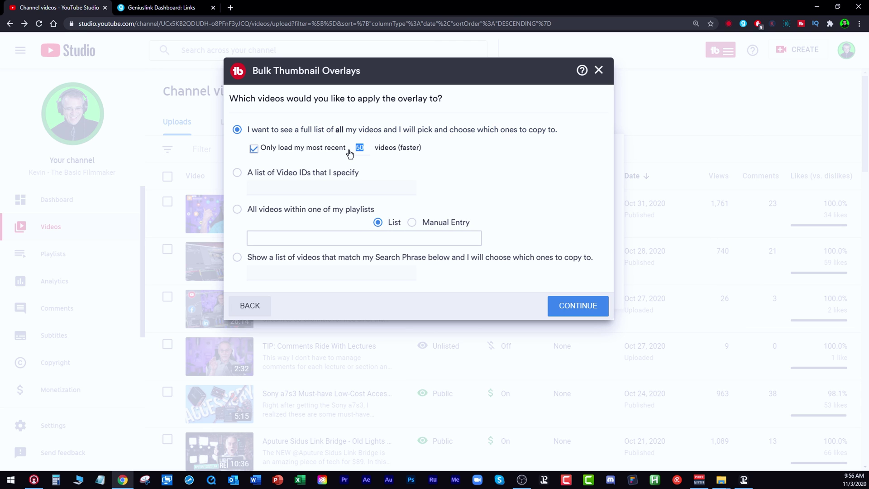
type("5")
left_click(578, 307)
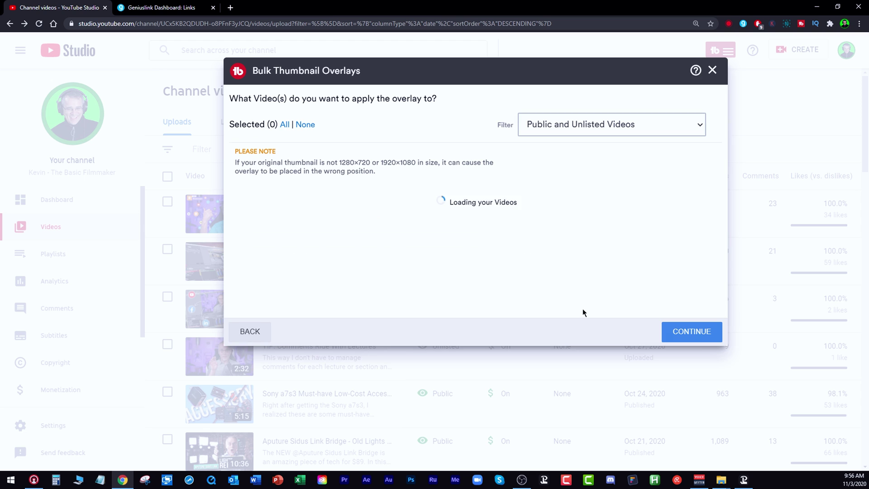
Step: Filter the list to Only Public Videos and select the Live Stream to 30, OBS Source Text and Sony a7s3 videos
left_click(234, 210)
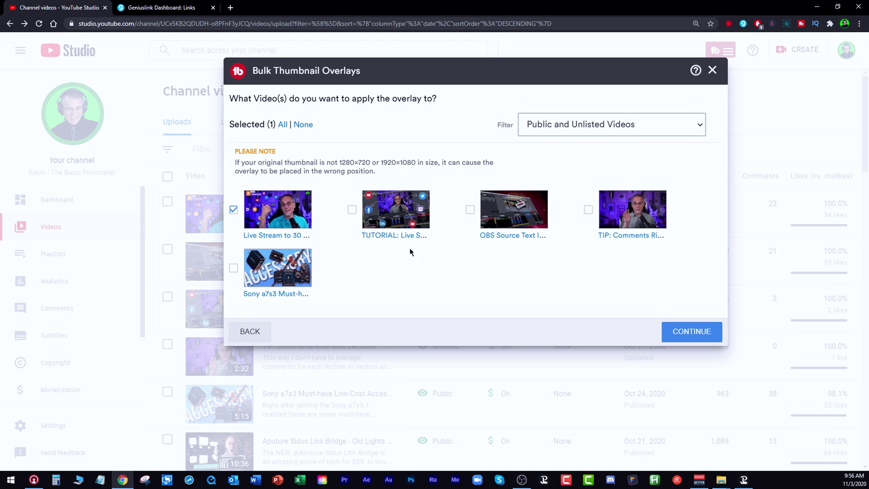
left_click(471, 209)
left_click(611, 124)
left_click(597, 154)
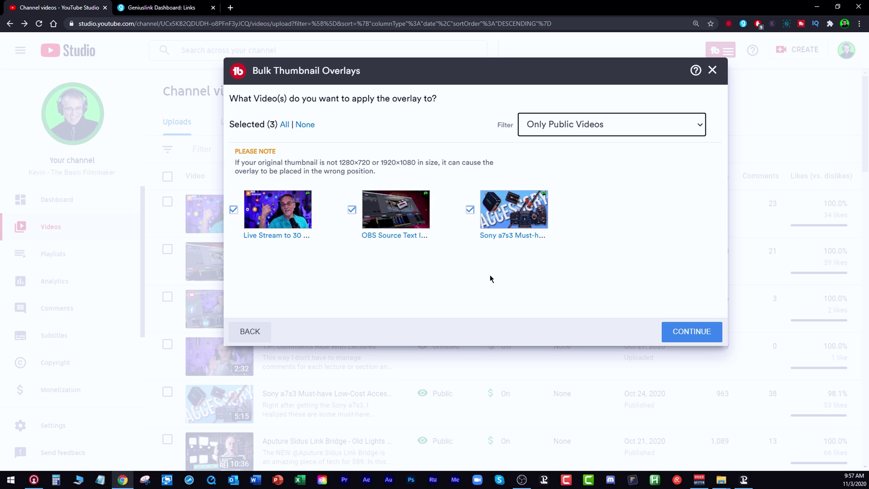
left_click(685, 331)
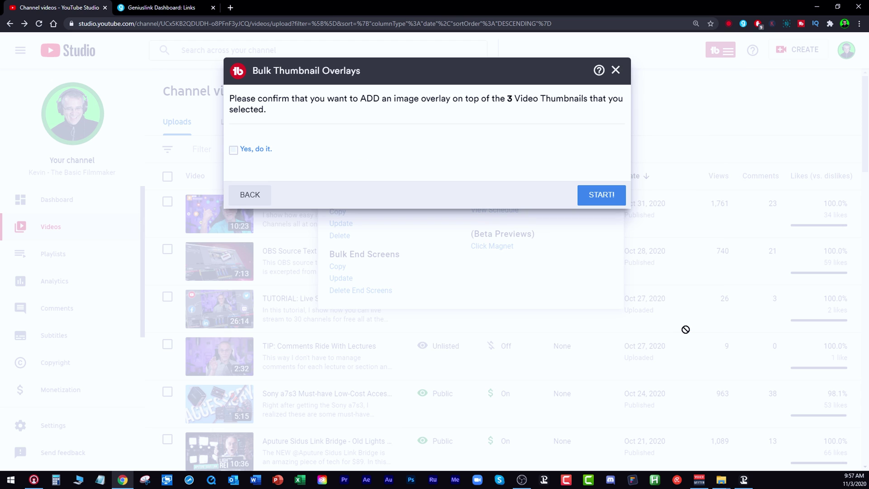
Step: Confirm and run the overlay on the three selected thumbnails, and check it in the Live Stream to 30 Channels video's details
left_click(234, 150)
left_click(605, 195)
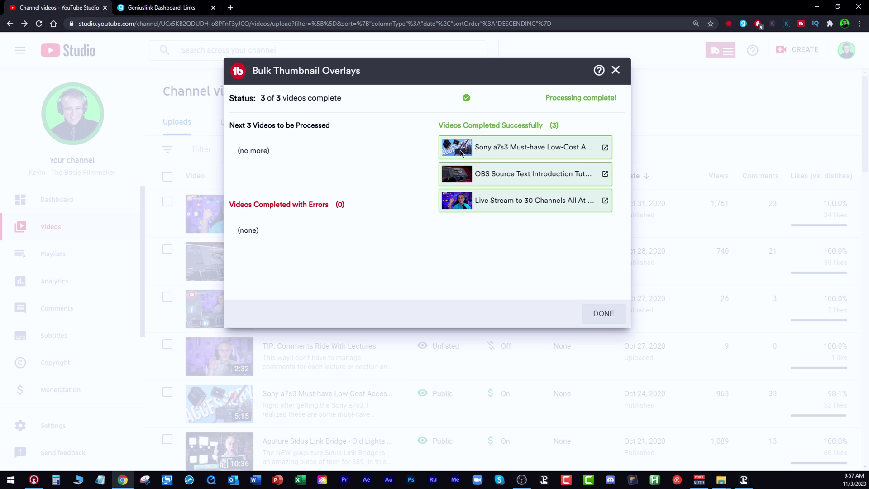
left_click(601, 312)
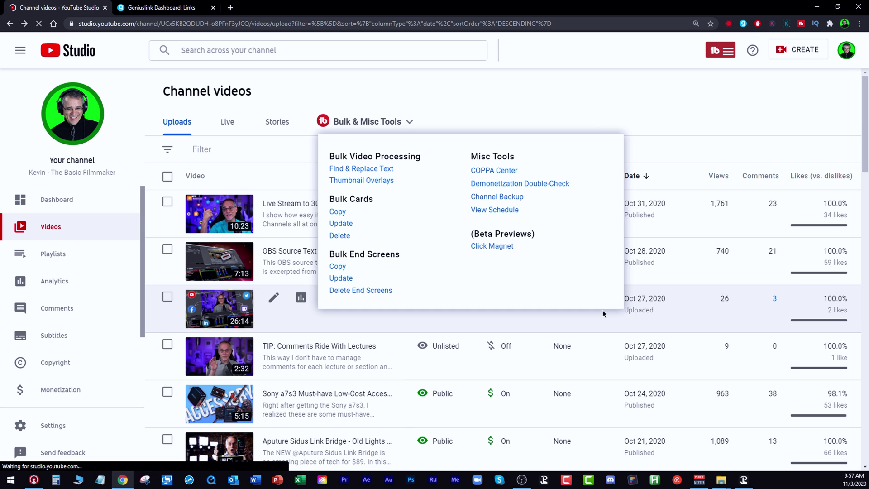
left_click(252, 203)
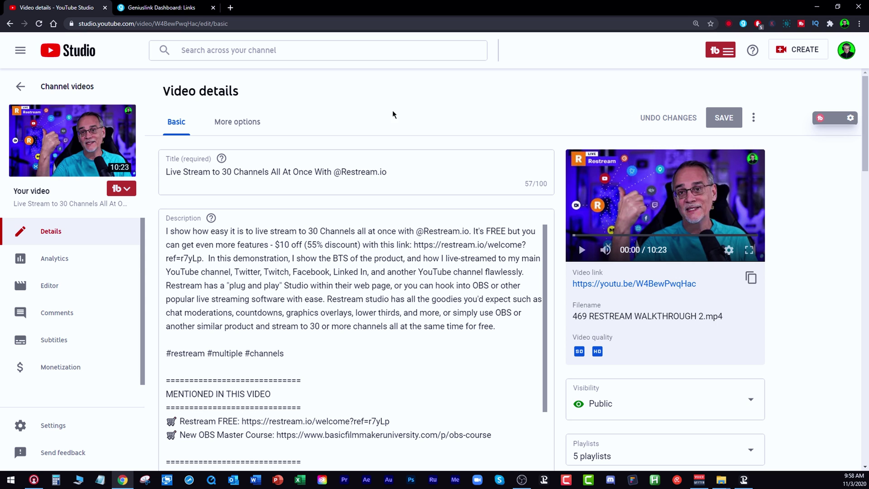
left_click(20, 87)
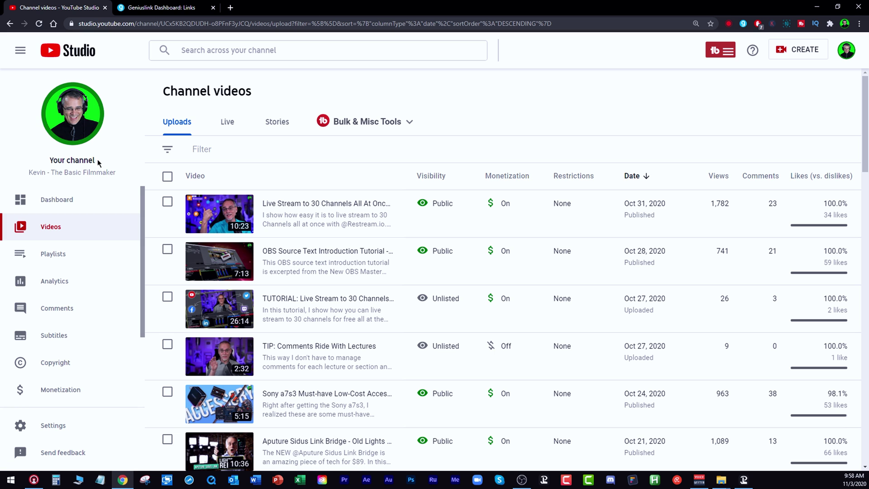
Step: Start a bulk thumbnail overlay removal and load only the 5 most recent videos
left_click(409, 123)
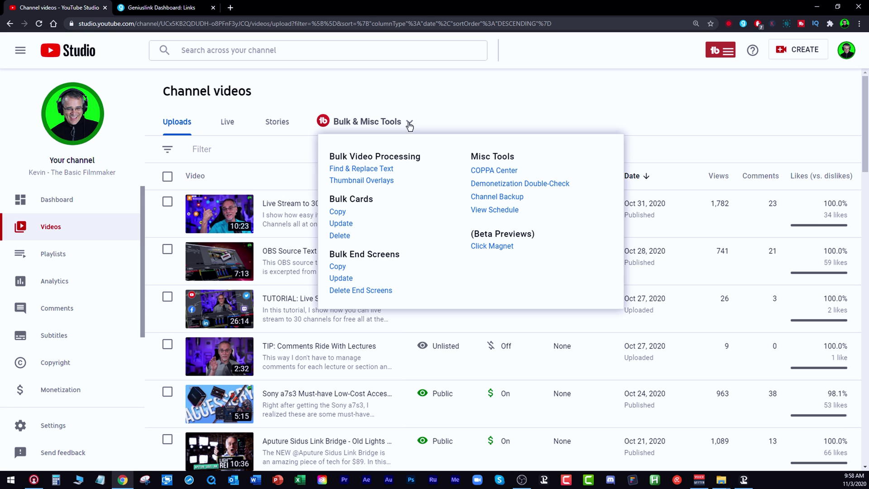
left_click(351, 181)
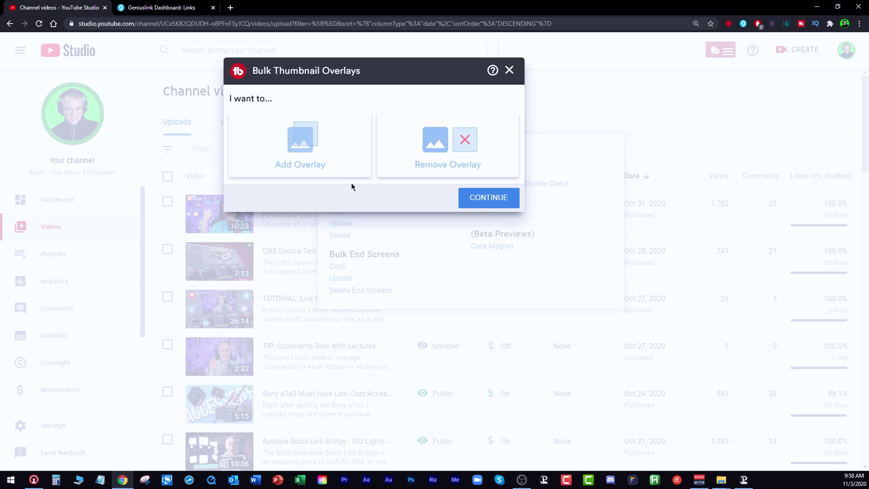
left_click(450, 159)
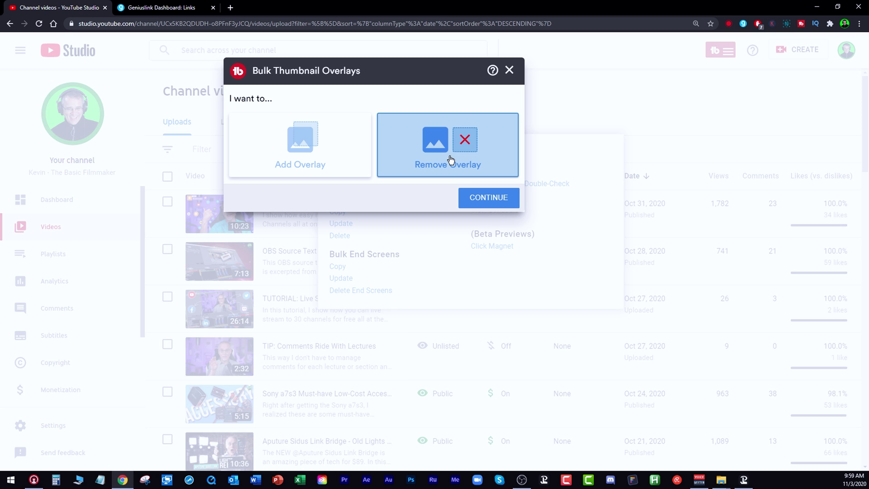
left_click(481, 200)
left_click_drag(366, 148, 355, 147)
type("5")
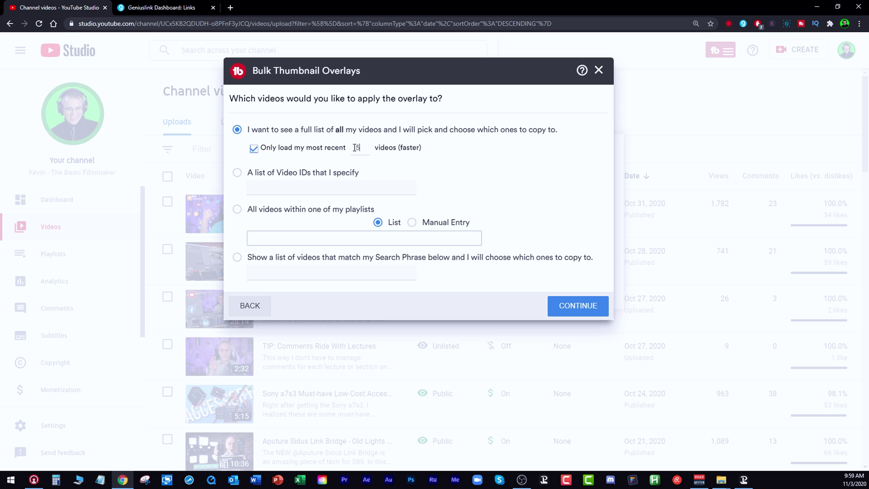
left_click(578, 307)
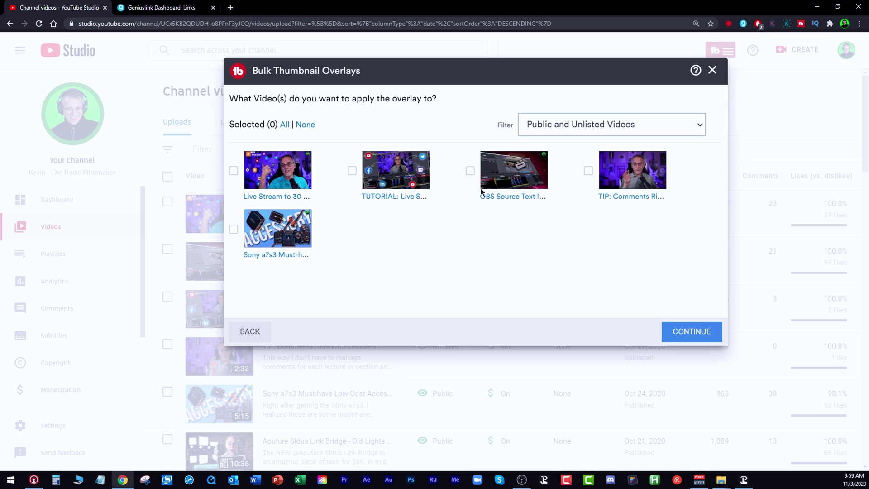
Step: Select the Sony a7s3 Must-have video, then confirm and run the removal of its thumbnail overlays
left_click(234, 231)
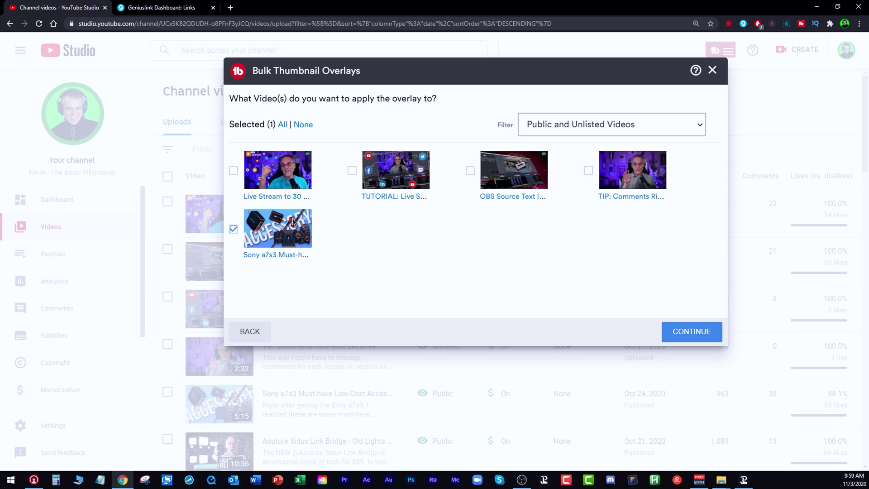
left_click(233, 231)
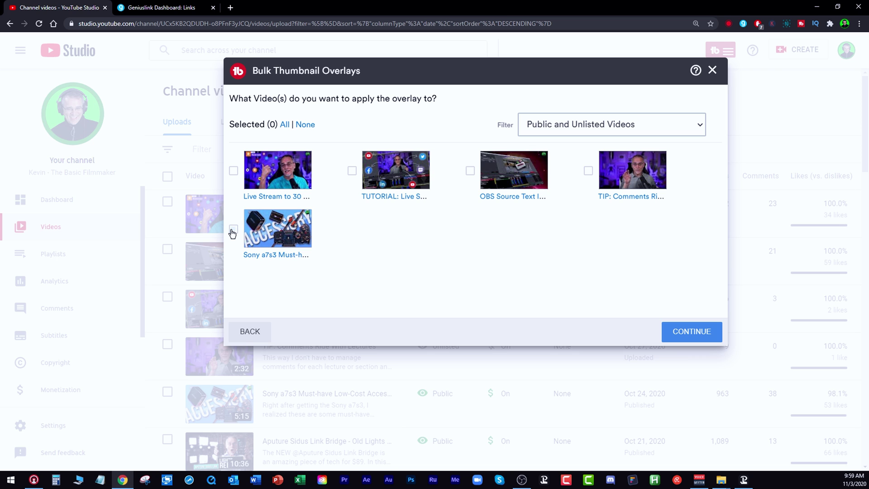
left_click(232, 231)
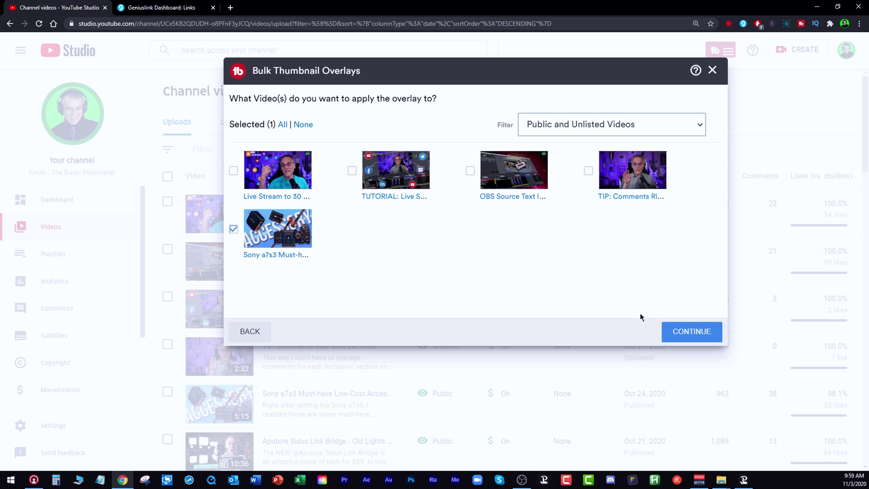
left_click(702, 332)
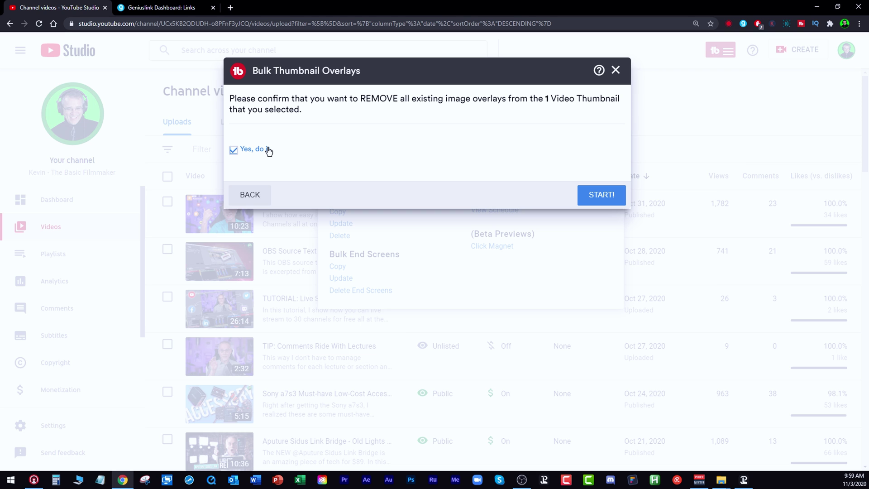
left_click(607, 196)
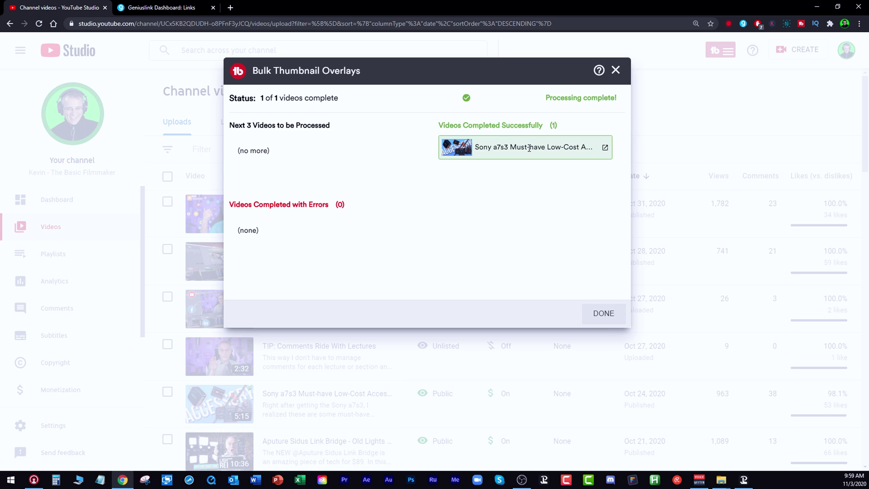
left_click(605, 313)
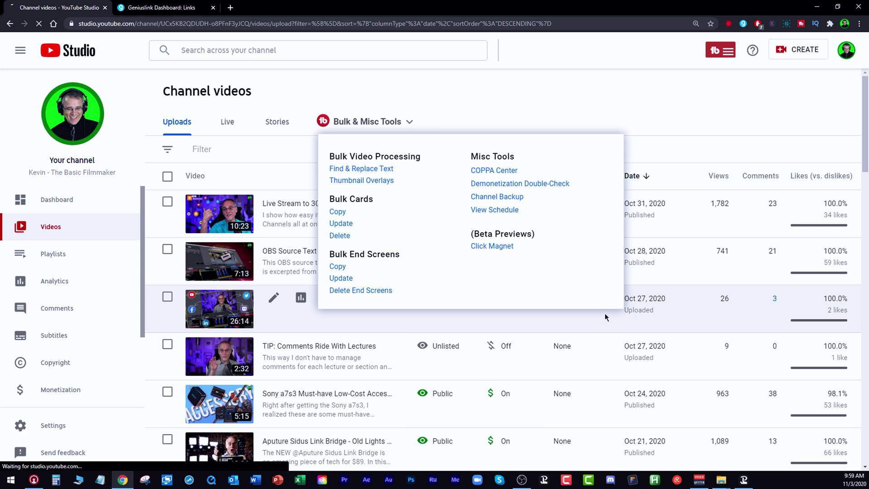